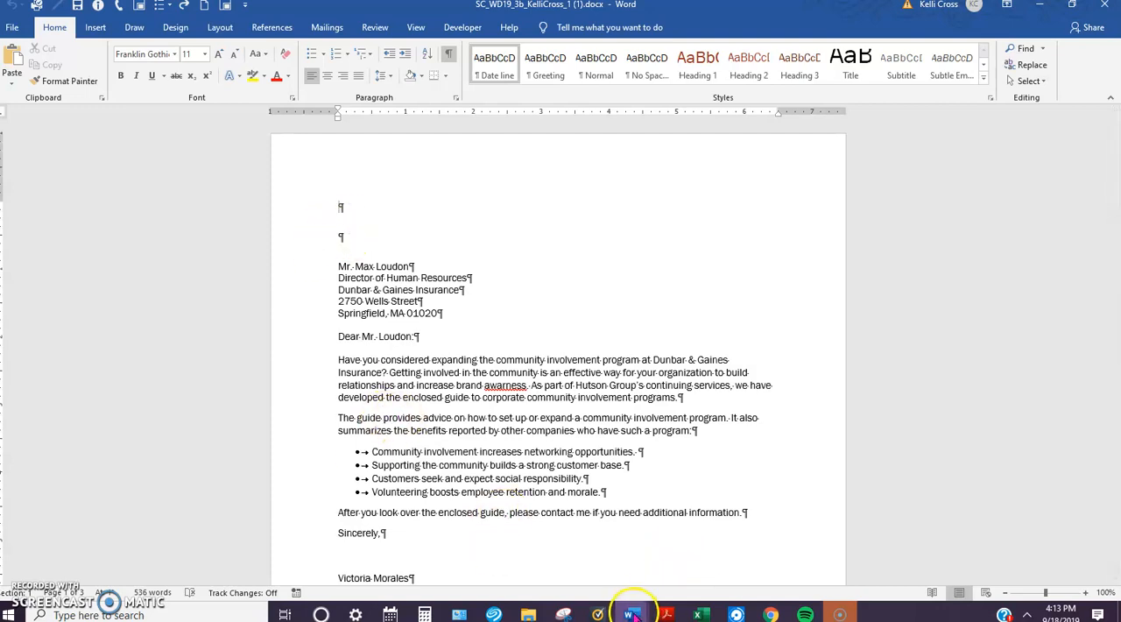
Step: Switch to the Support_WD19_3b_Logo document and copy its Hutson Group letterhead picture
mouse_move(634, 616)
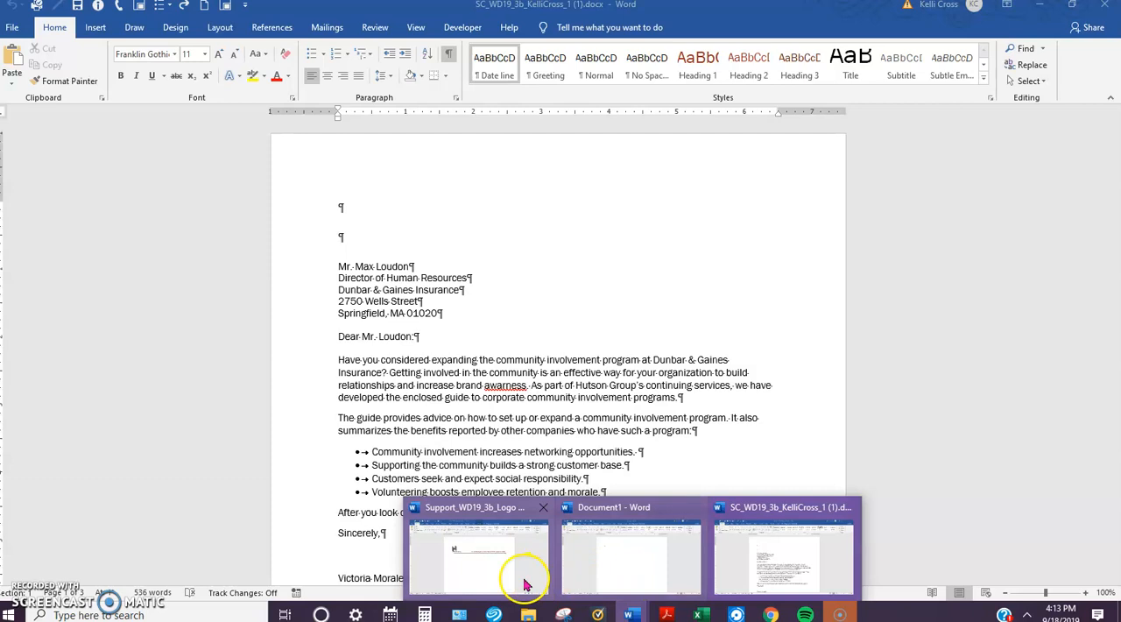
click(484, 569)
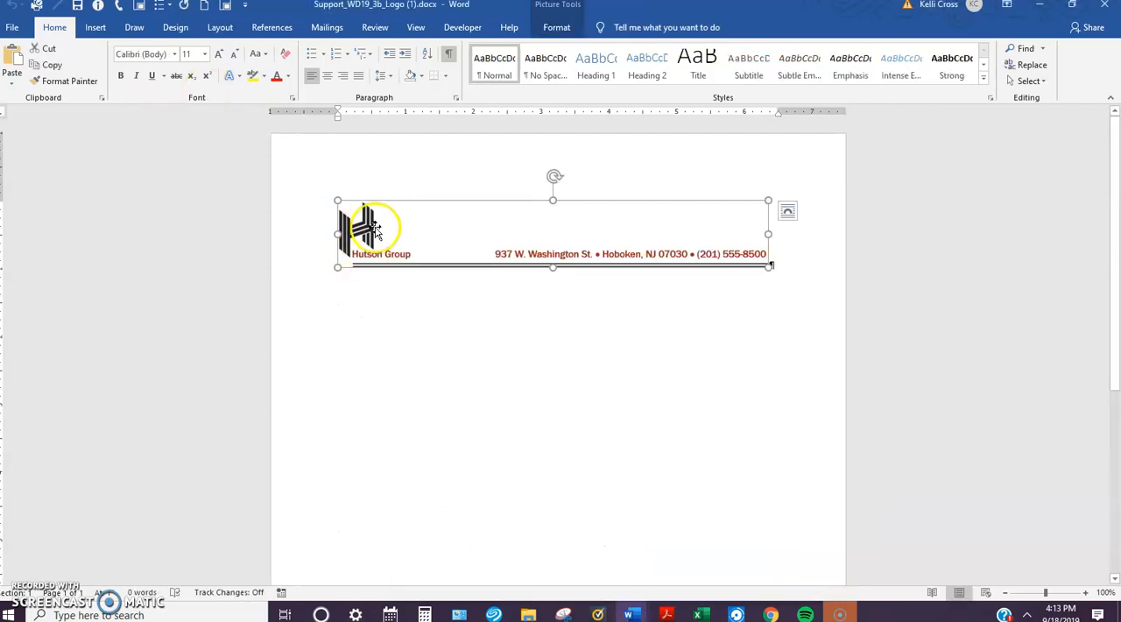
click(427, 229)
right_click(428, 230)
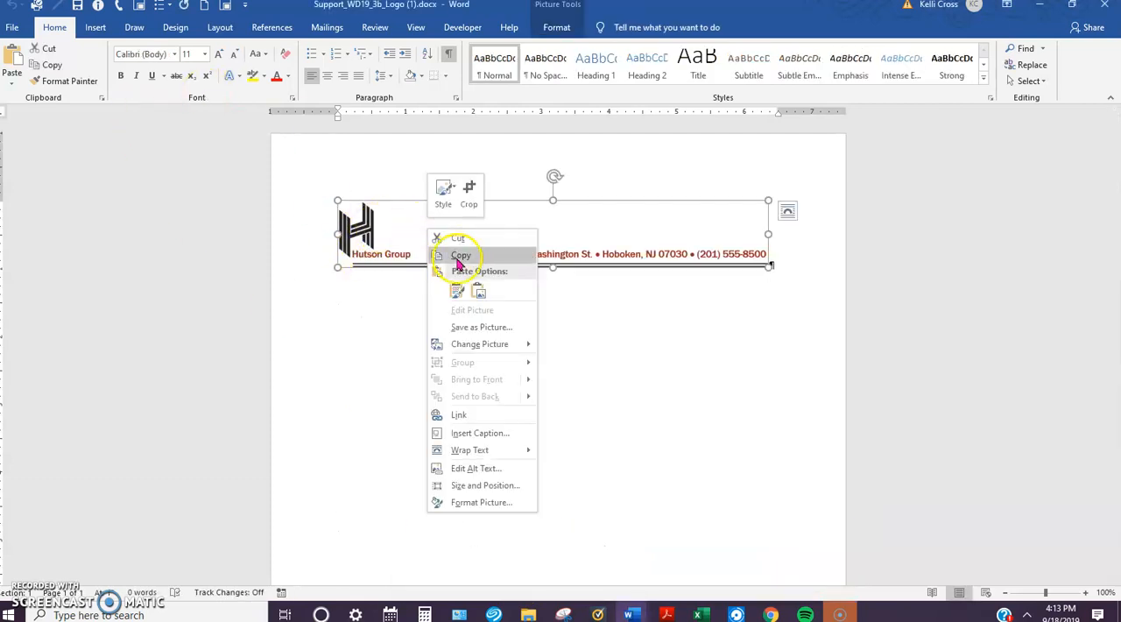
click(461, 257)
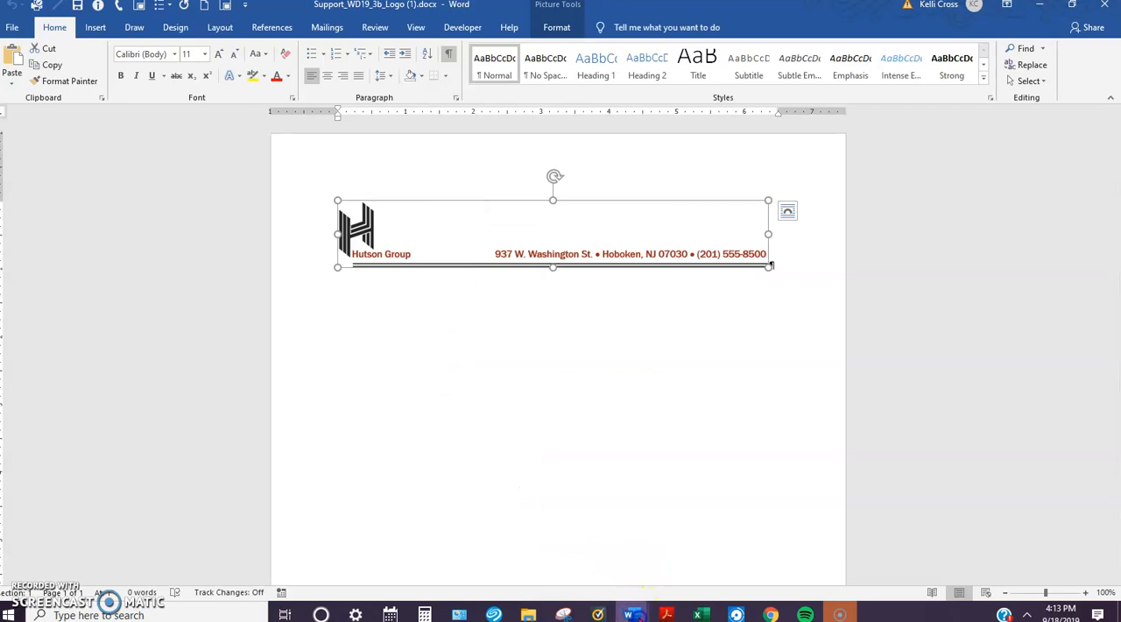
Step: Paste the copied letterhead picture into the first blank paragraph of the SC_WD19_3b letter
mouse_move(628, 614)
click(776, 554)
right_click(340, 209)
click(369, 270)
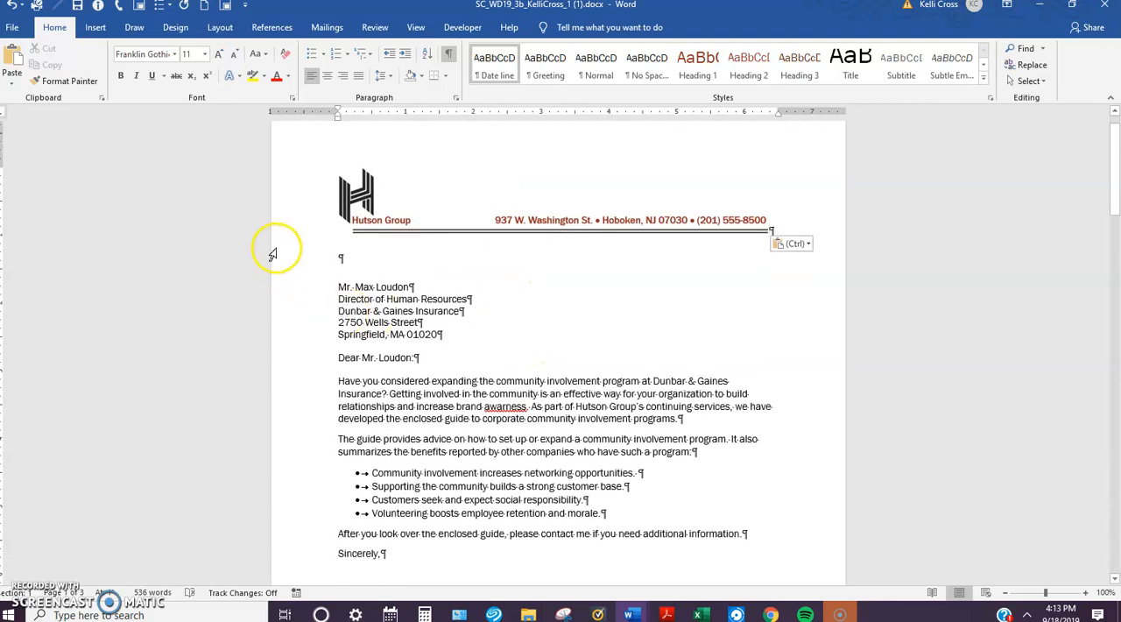
Step: Insert the current date in the "September 18, 2019" format on the blank line below the letterhead, without automatic updating
click(340, 258)
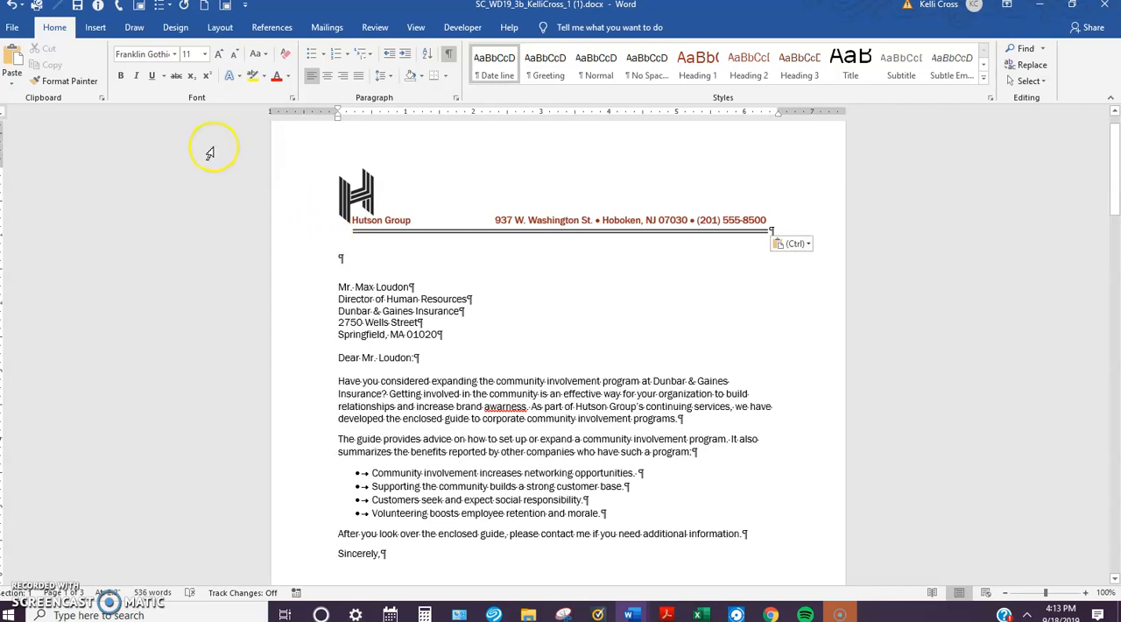
click(94, 29)
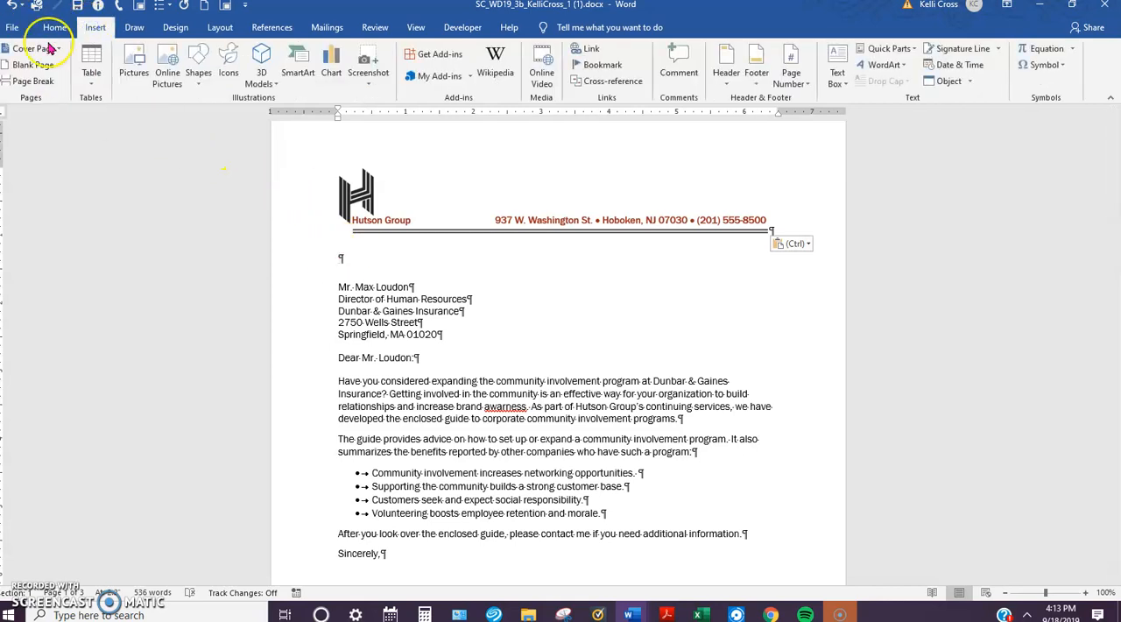
click(962, 66)
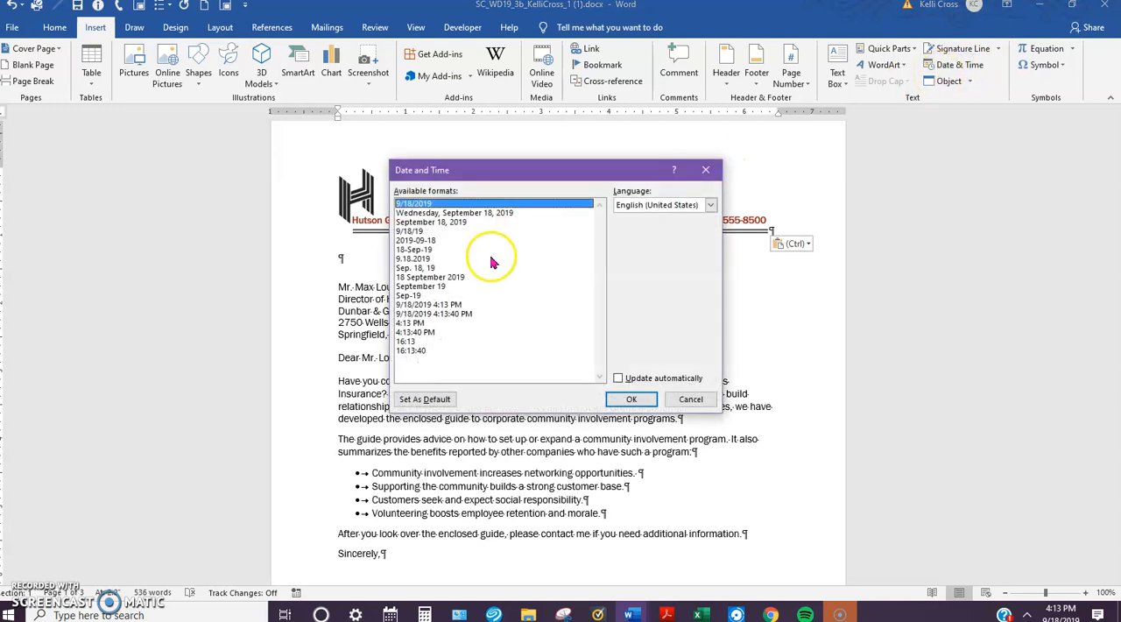
click(452, 224)
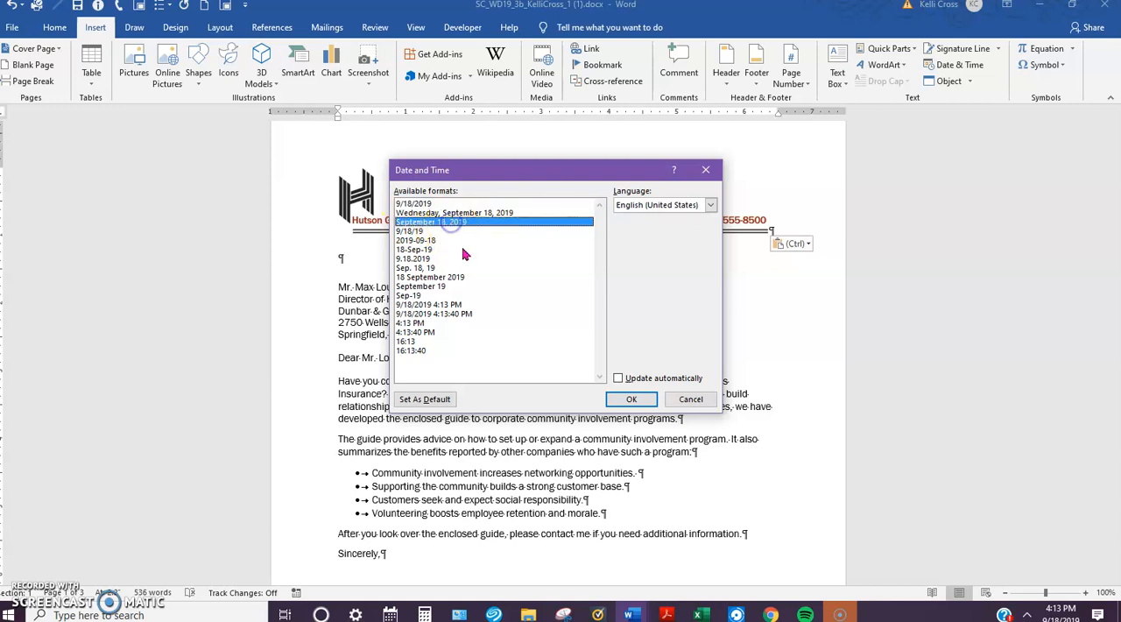
click(632, 399)
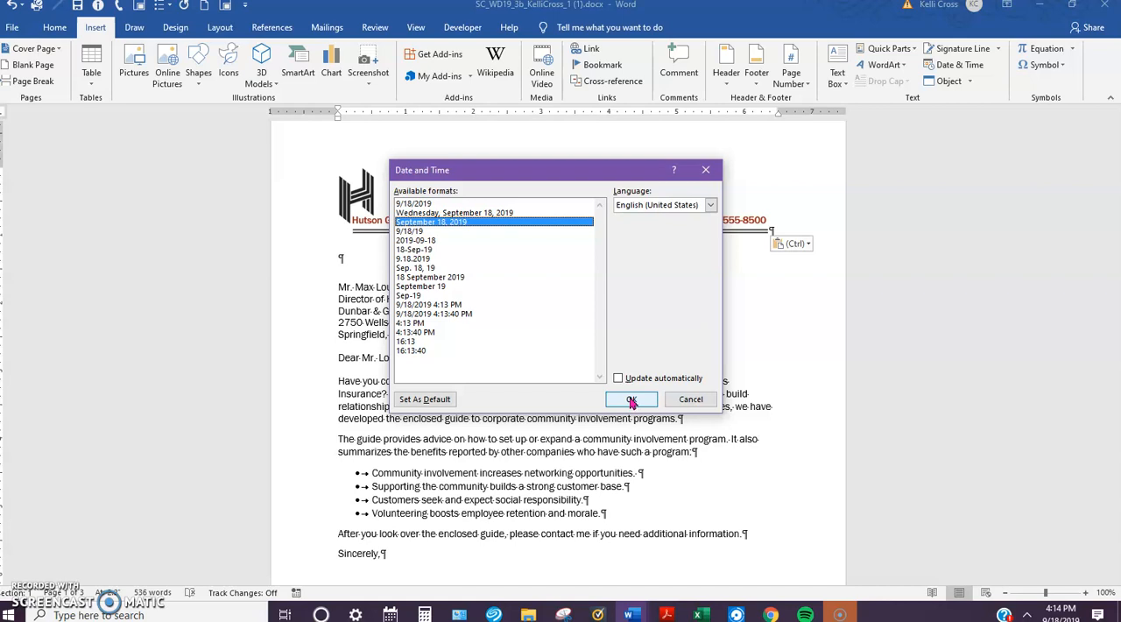
click(633, 401)
click(631, 400)
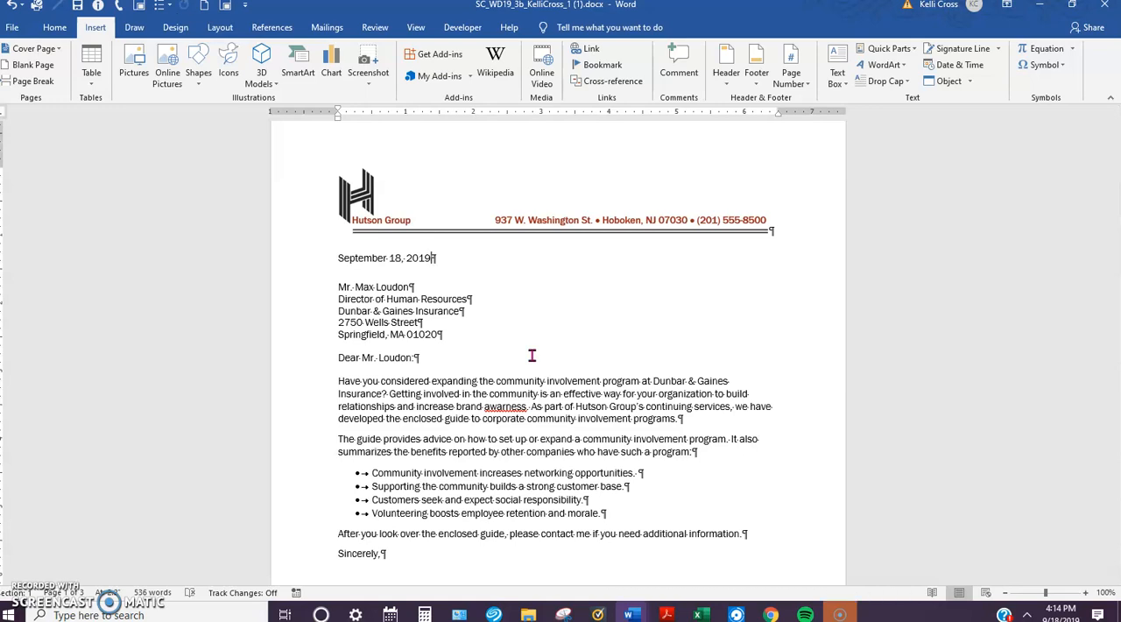
Step: Add an empty paragraph below the date and remove the space after that paragraph
key(Return)
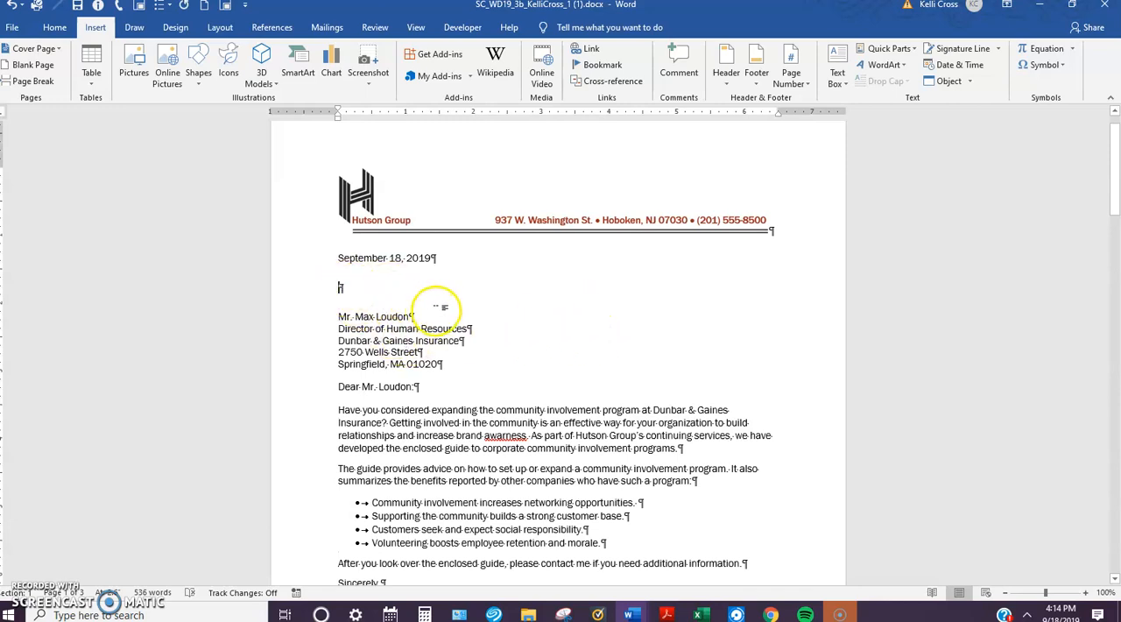
click(54, 27)
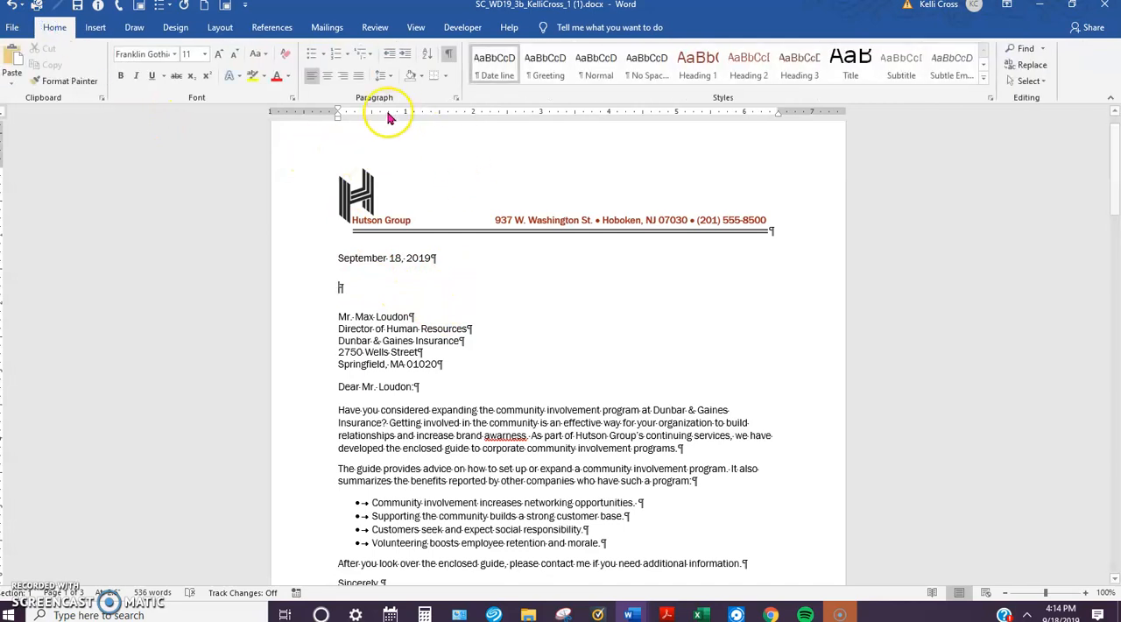
click(388, 77)
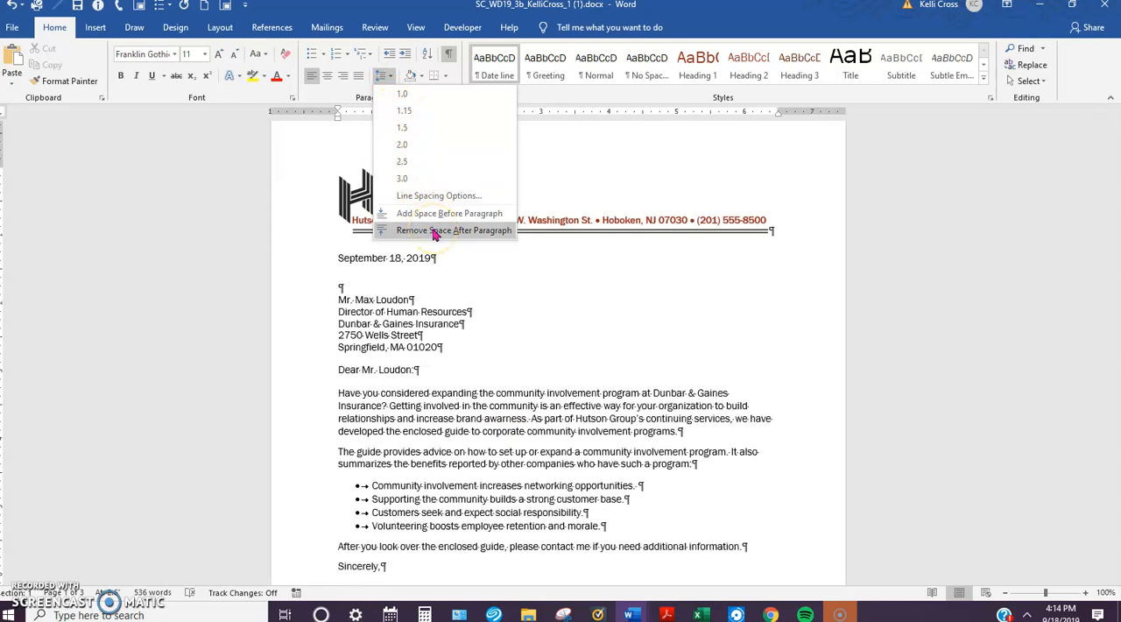
click(429, 211)
click(432, 229)
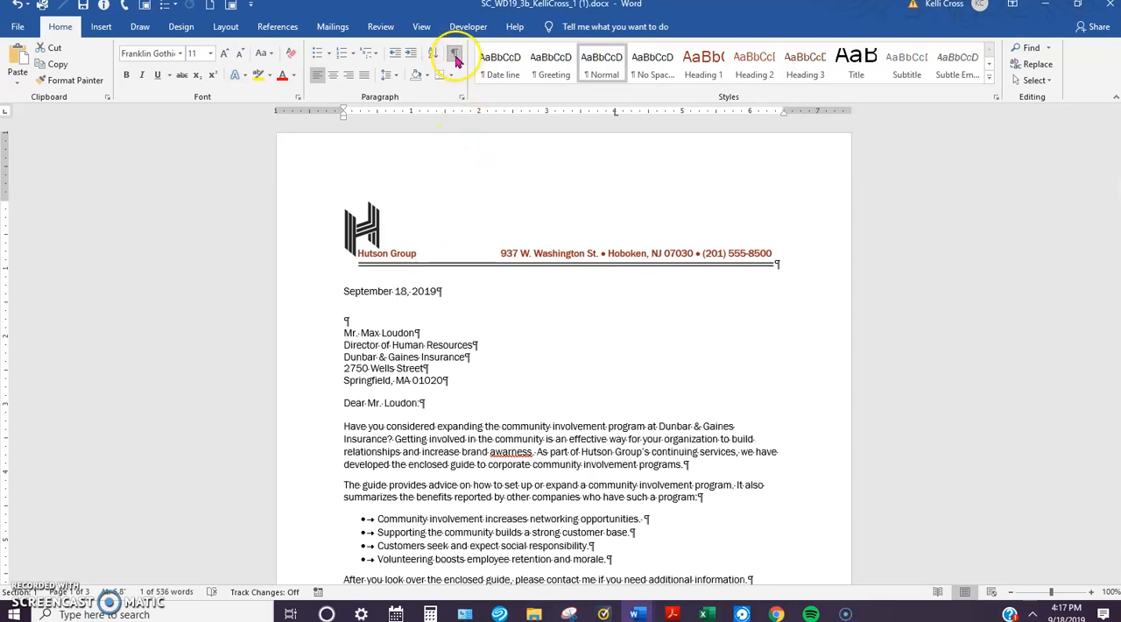
Step: Review the letter's layout with the formatting marks hidden, and turn the marks back on
click(454, 53)
scroll(463, 362, down, 1)
scroll(462, 362, down, 2)
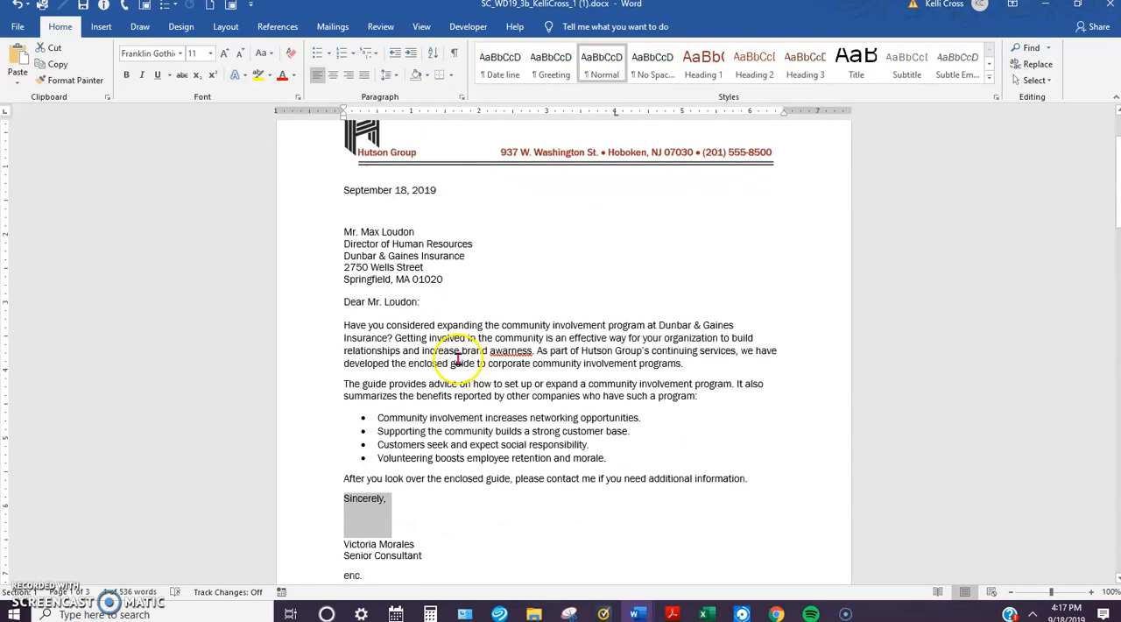
scroll(456, 215, up, 1)
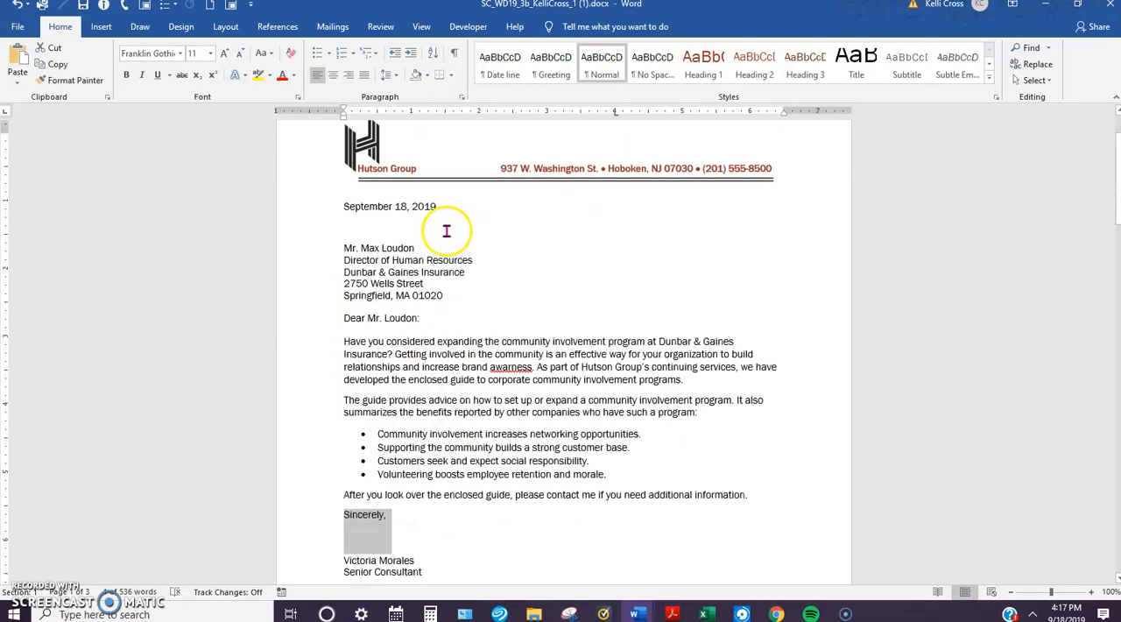
click(454, 53)
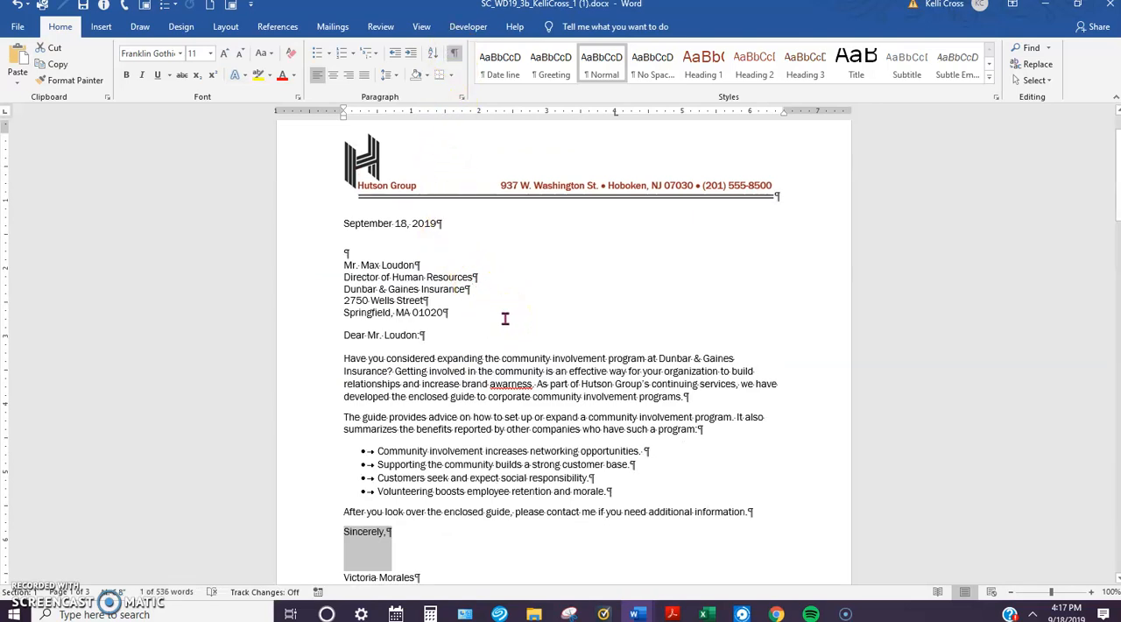
click(367, 265)
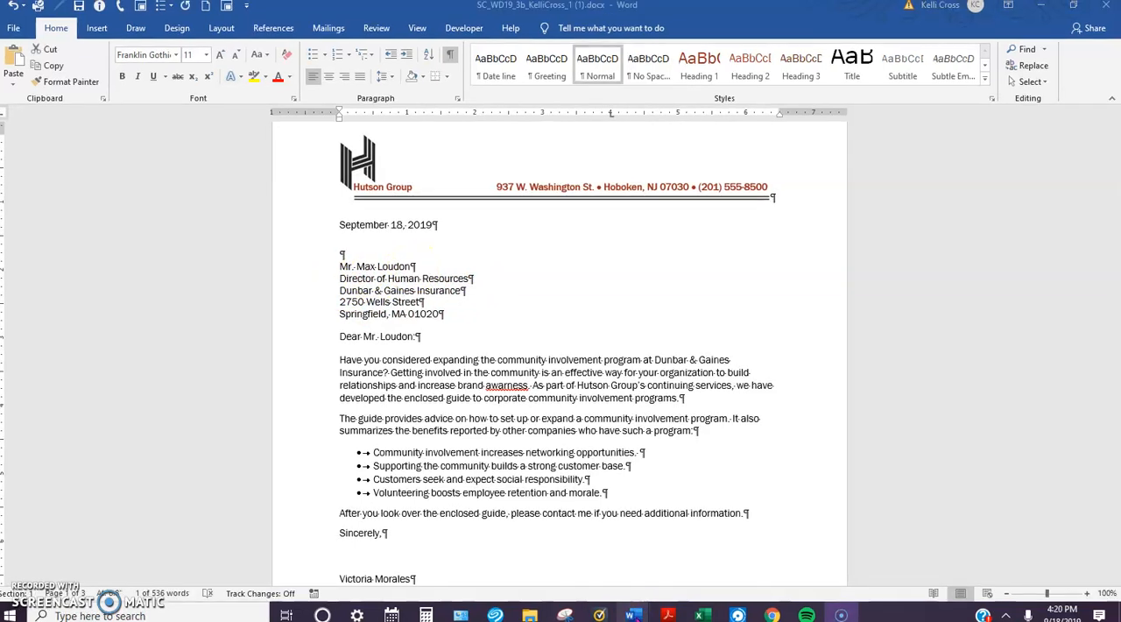
Step: Switch to Document1 and delete all of its existing text
mouse_move(637, 616)
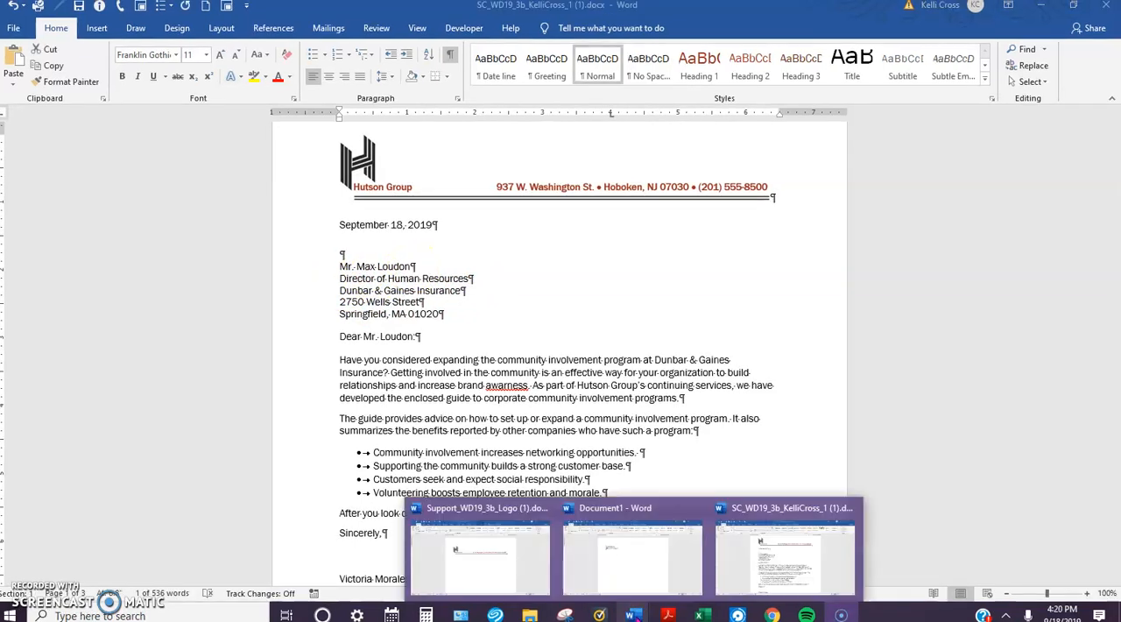
click(633, 583)
drag(325, 205, 421, 236)
key(Delete)
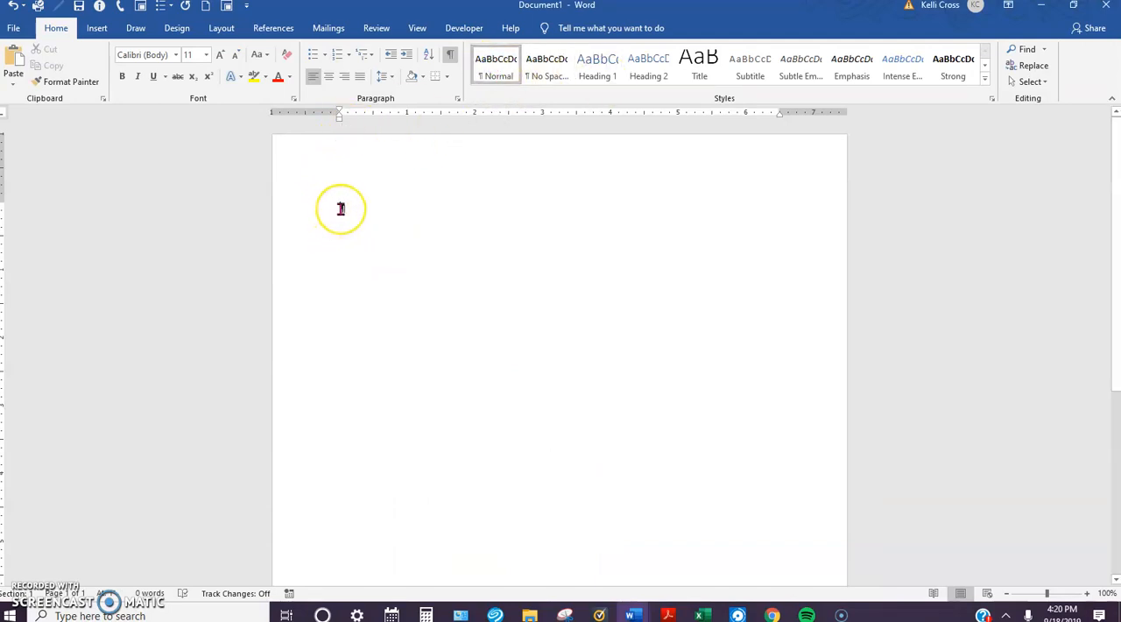
Step: Enter a sample inside address as three paragraphs: the recipient's title and full name, the street address, and the city, state and ZIP code
text(Mr.)
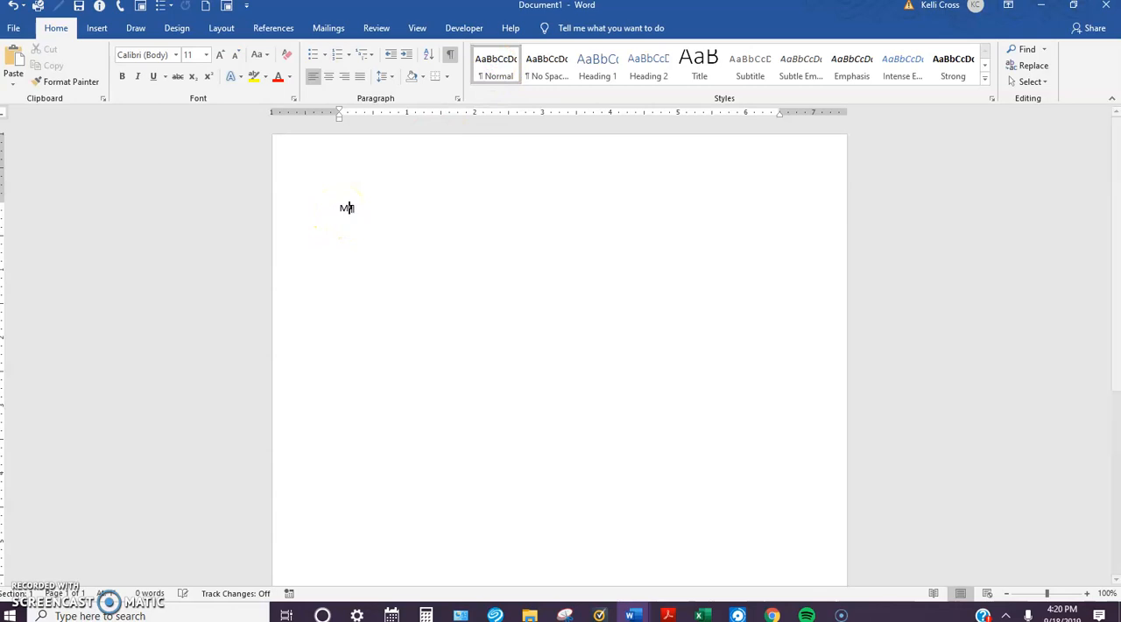
text( Do)
key(BackSpace)
key(BackSpace)
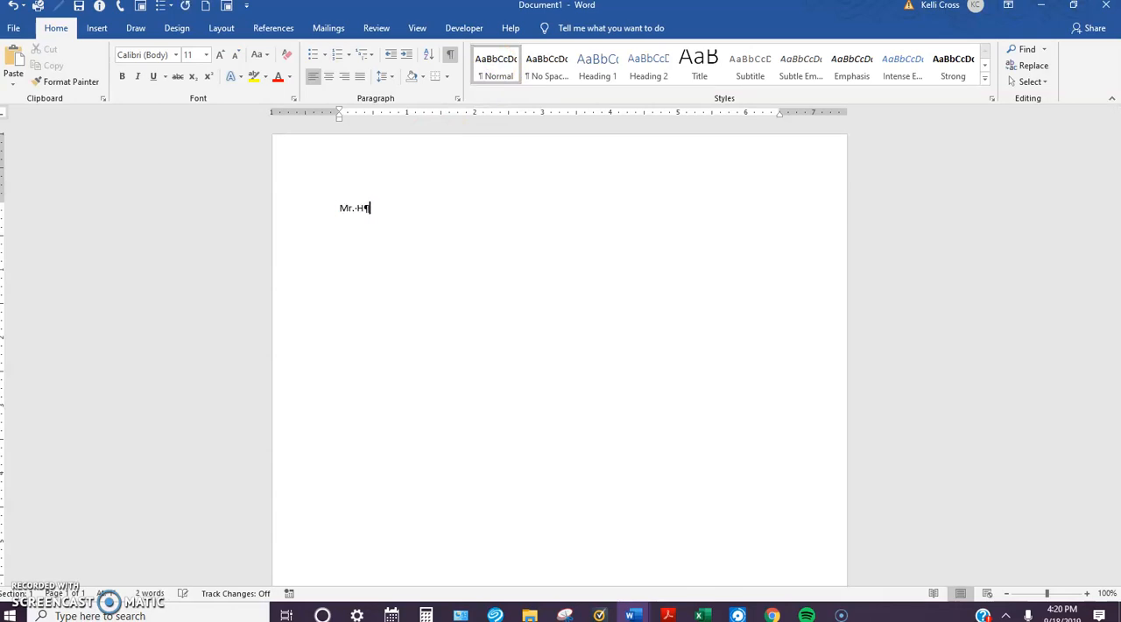
text(John Smith)
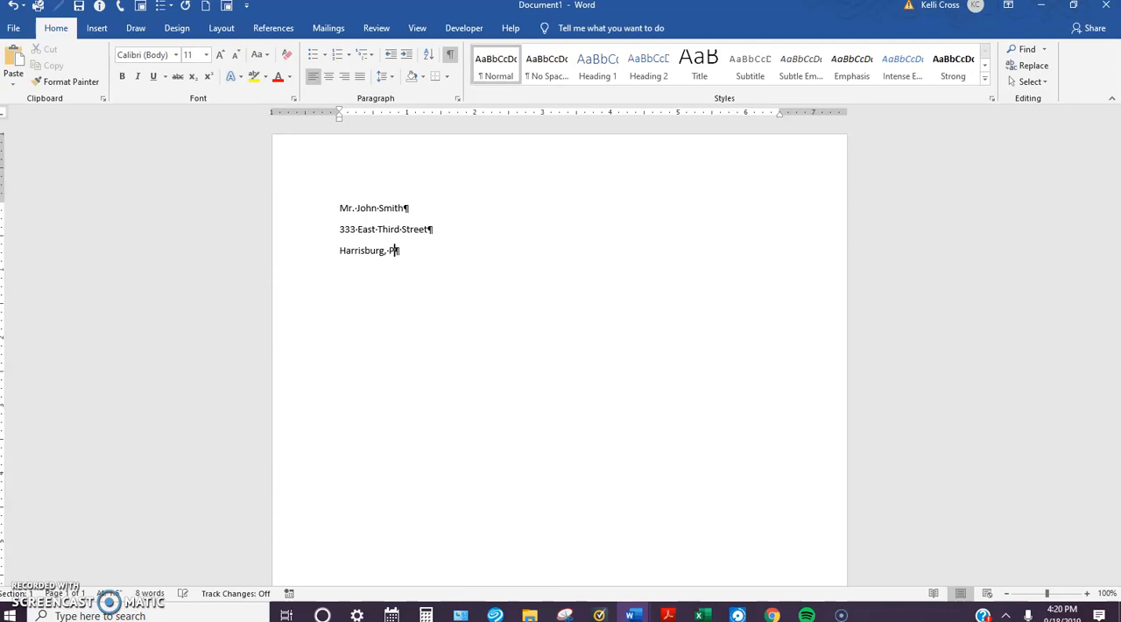
text(1)
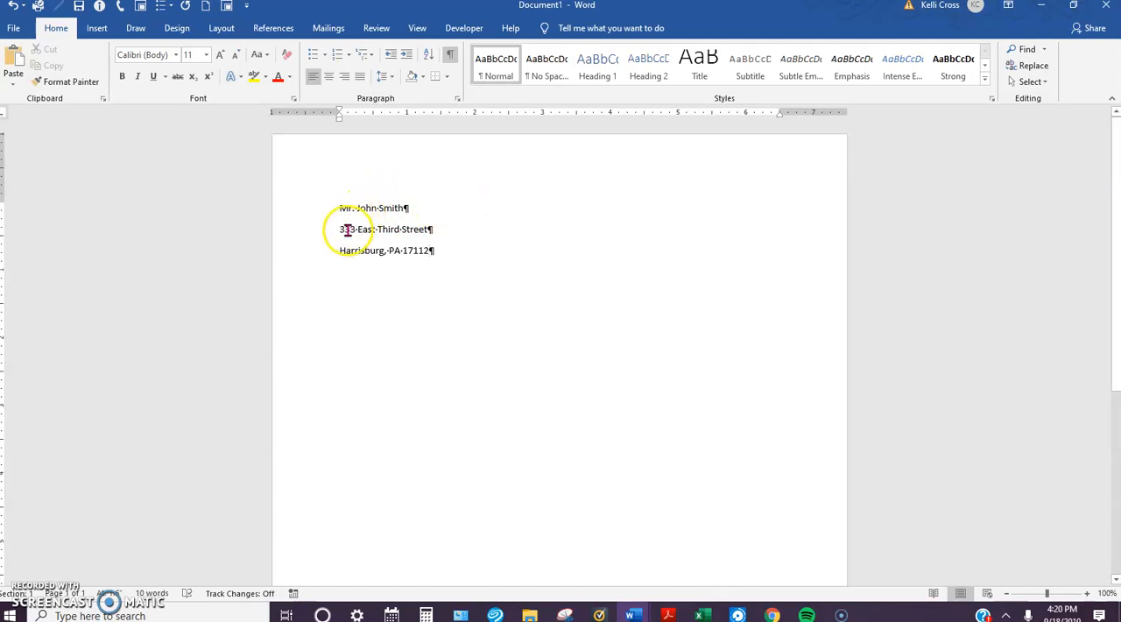
Step: Remove the space after paragraph from all three lines of the sample address
click(339, 218)
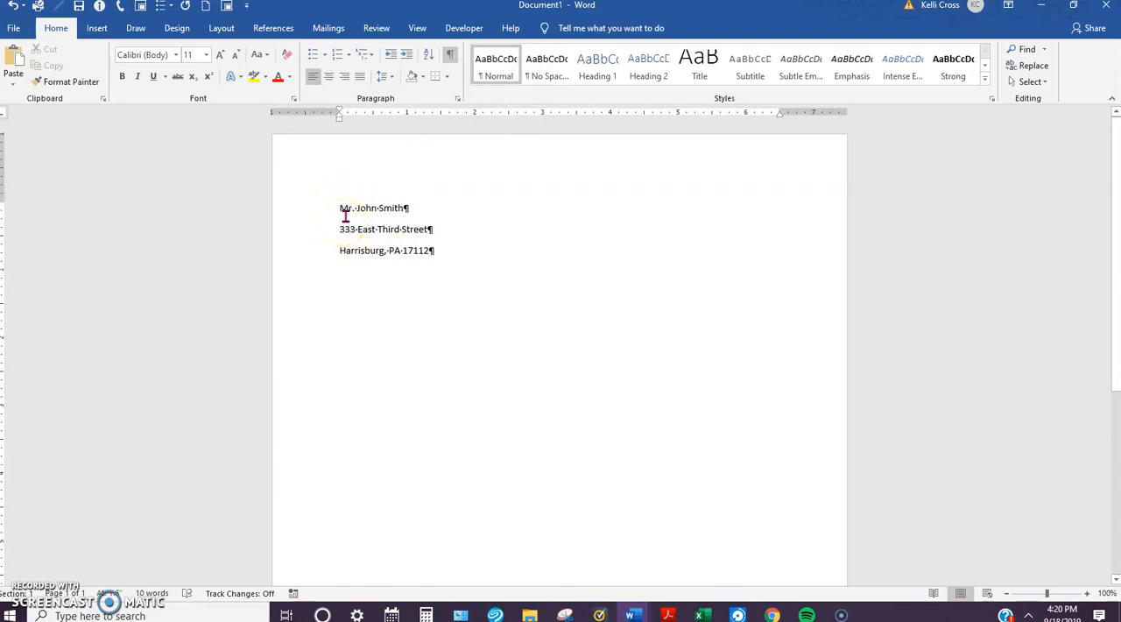
drag(344, 214, 437, 249)
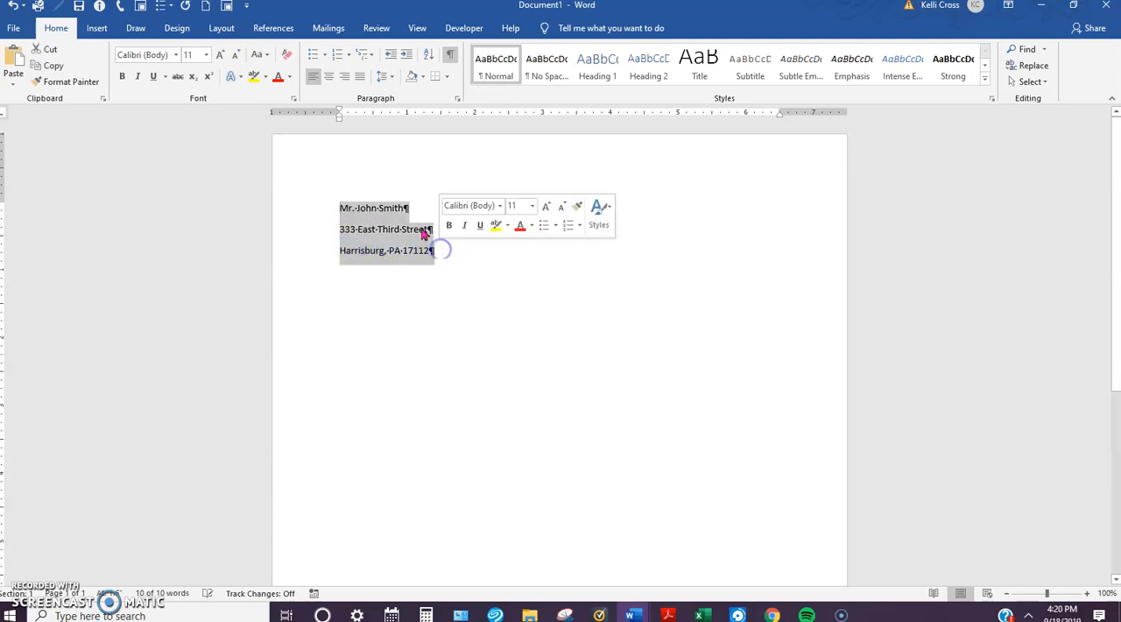
click(394, 80)
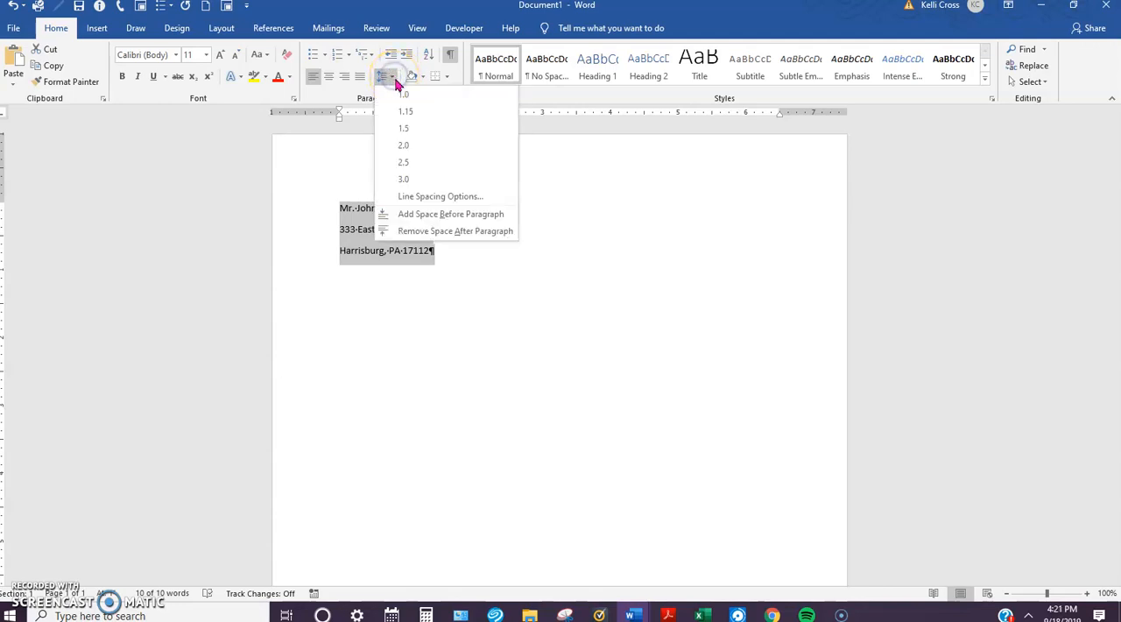
click(440, 232)
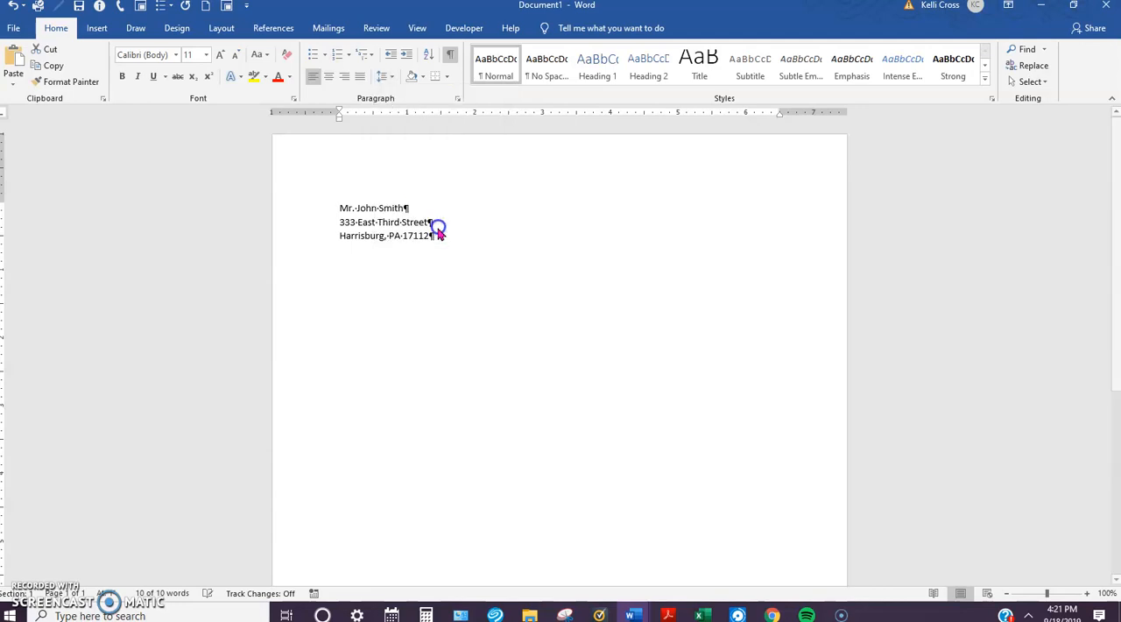
click(501, 241)
click(500, 268)
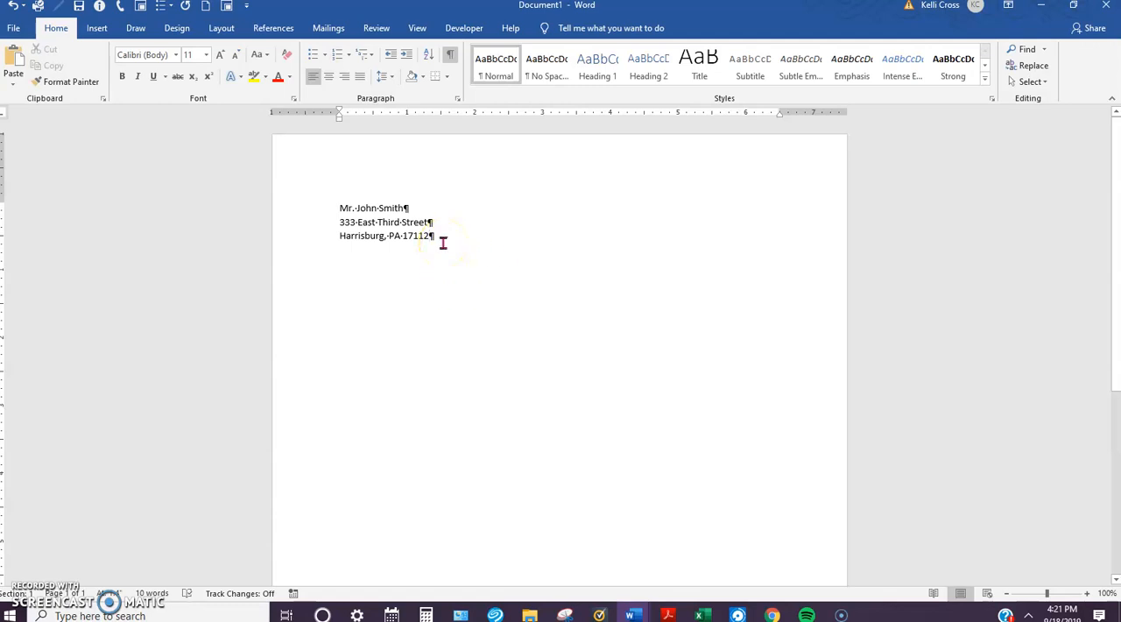
Step: Enter the recipient's title and name again below the address, separated from it by an empty line made with a manual line break
key(Return)
key(Return)
text(Mr. John Smith)
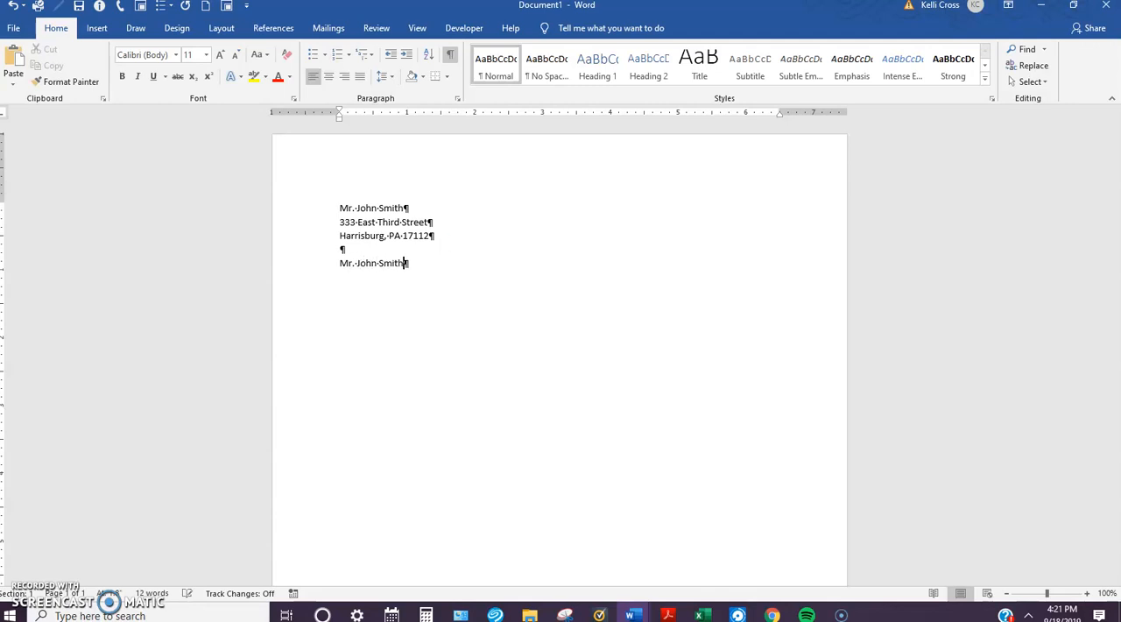
triple_click(444, 244)
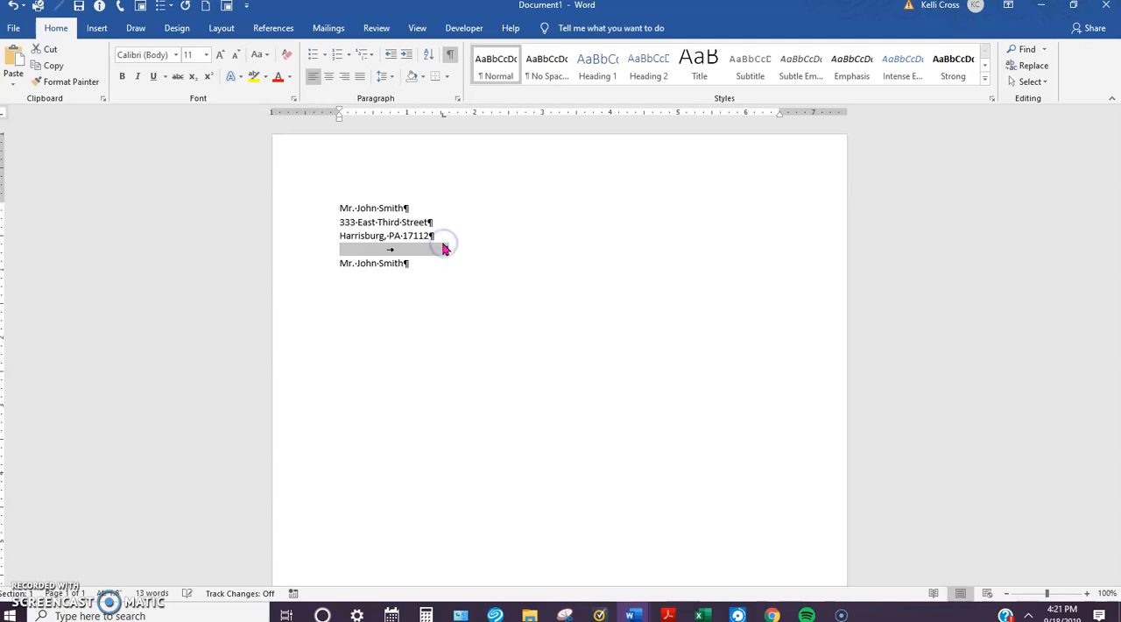
key(shift+Return)
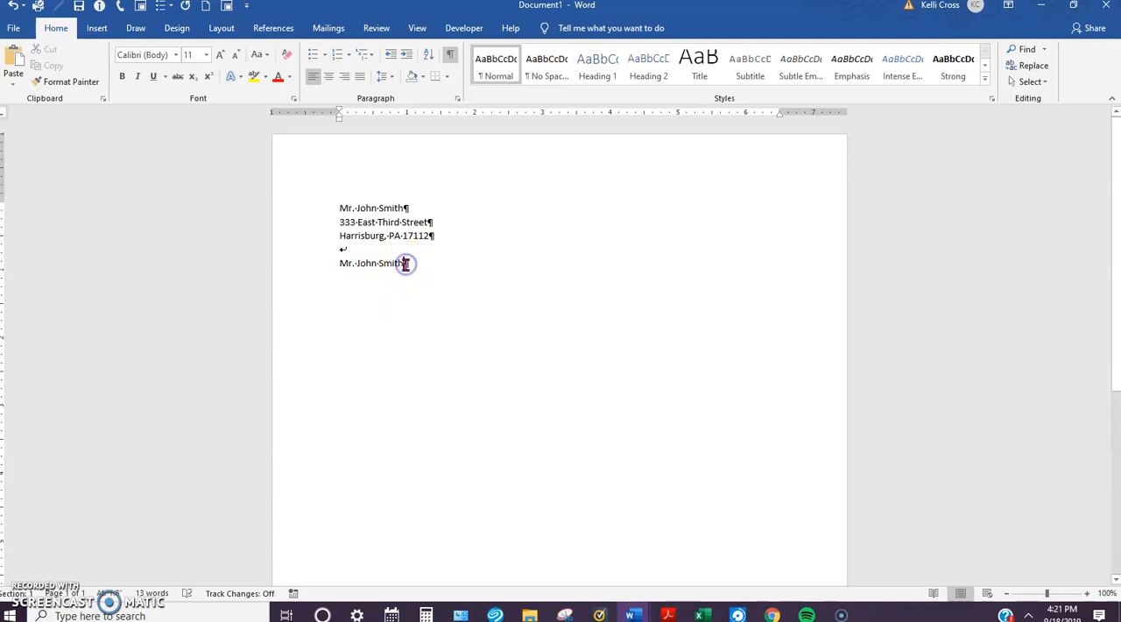
Step: Insert a manual line break after the second recipient name and enter the street address on the new line
click(405, 264)
key(shift+Return)
text(333 Eas)
key(BackSpace)
key(BackSpace)
key(BackSpace)
text(East )
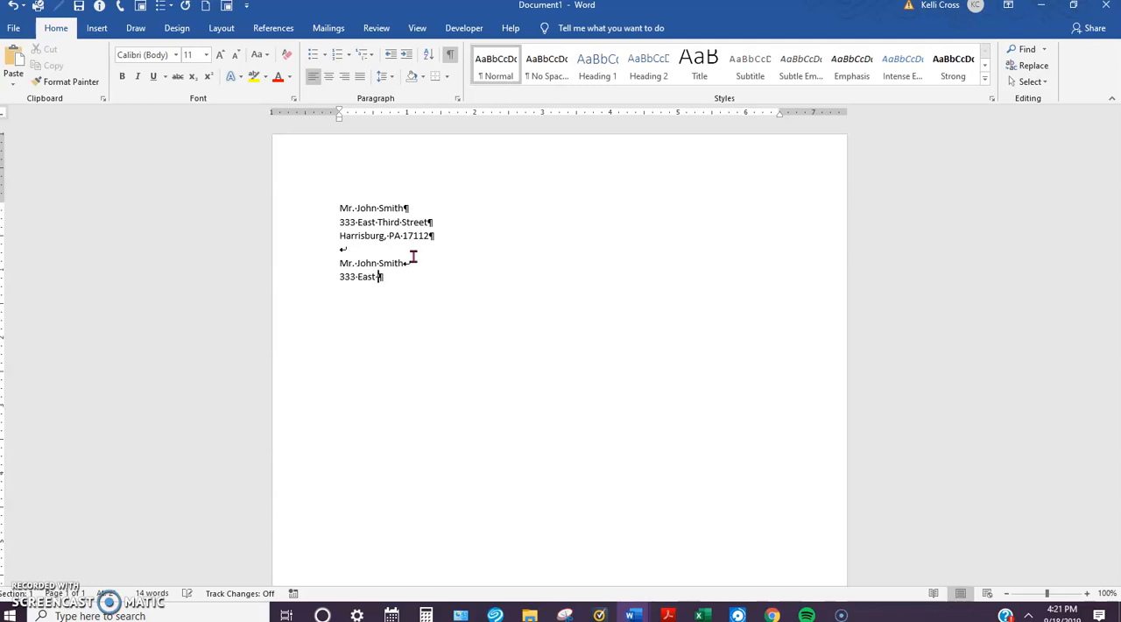
text(Third Street)
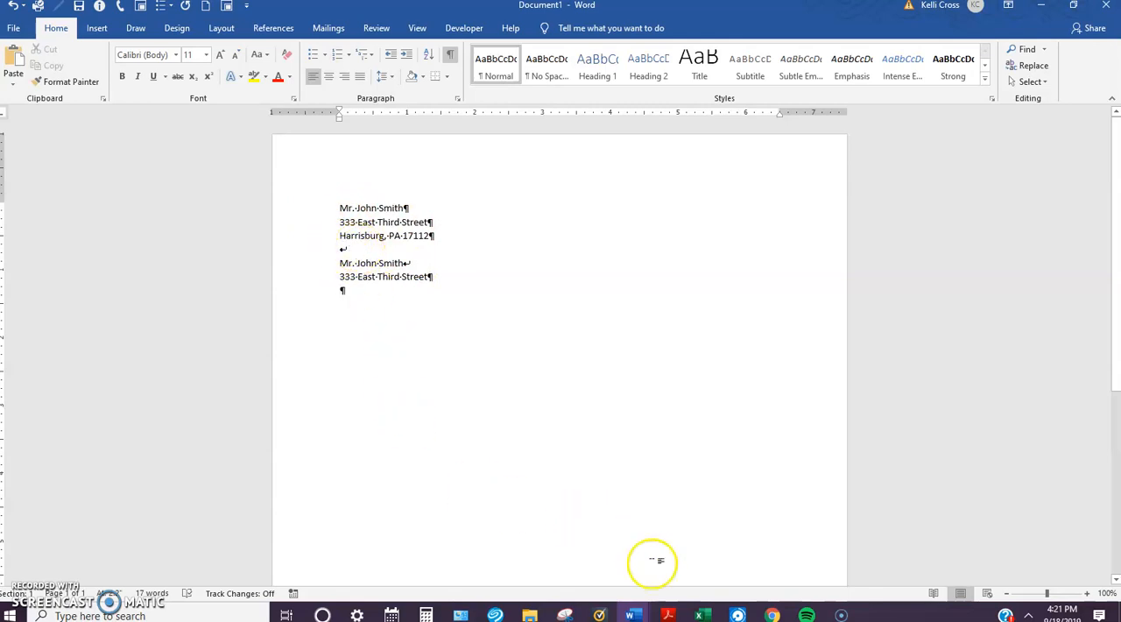
Step: Switch from the sample address document to the open Hutson Group letter
mouse_move(634, 613)
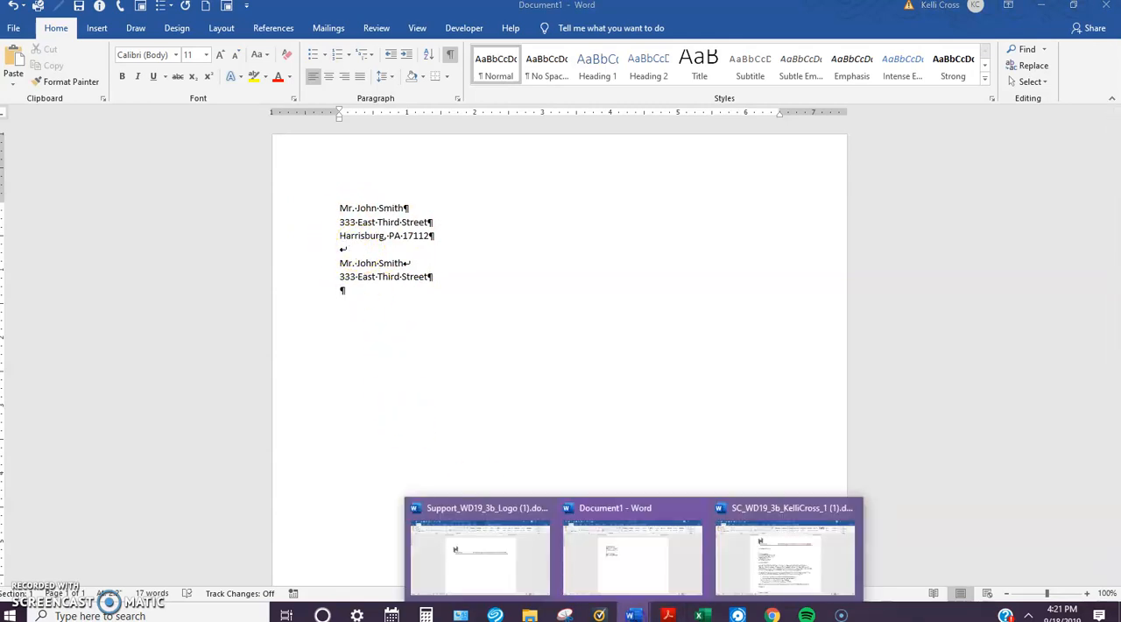
click(769, 560)
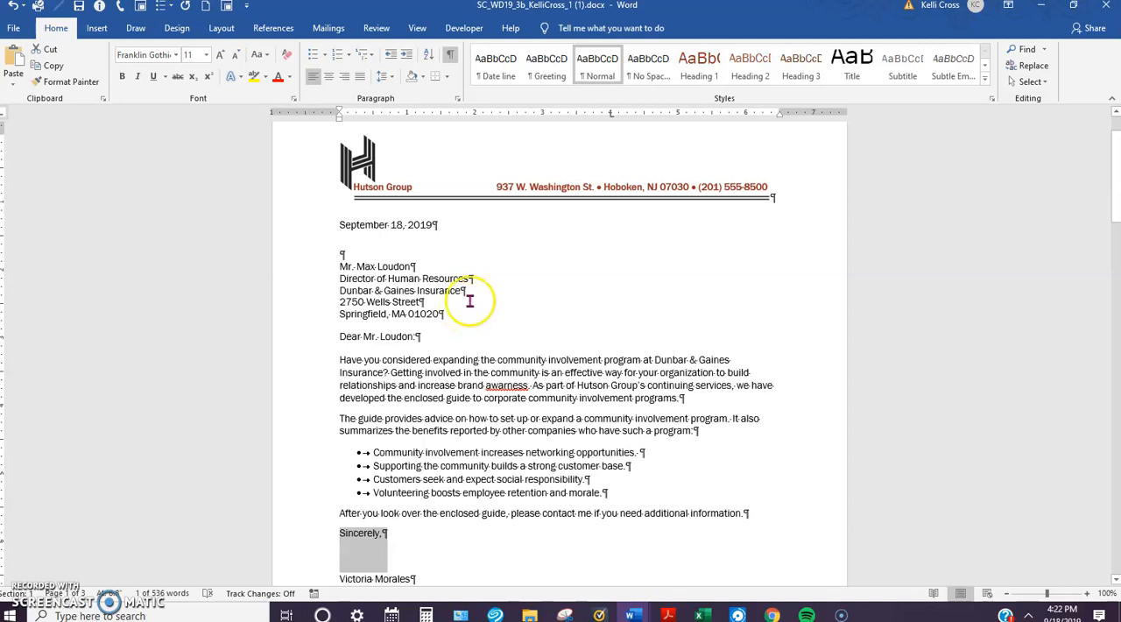
scroll(500, 290, down, 1)
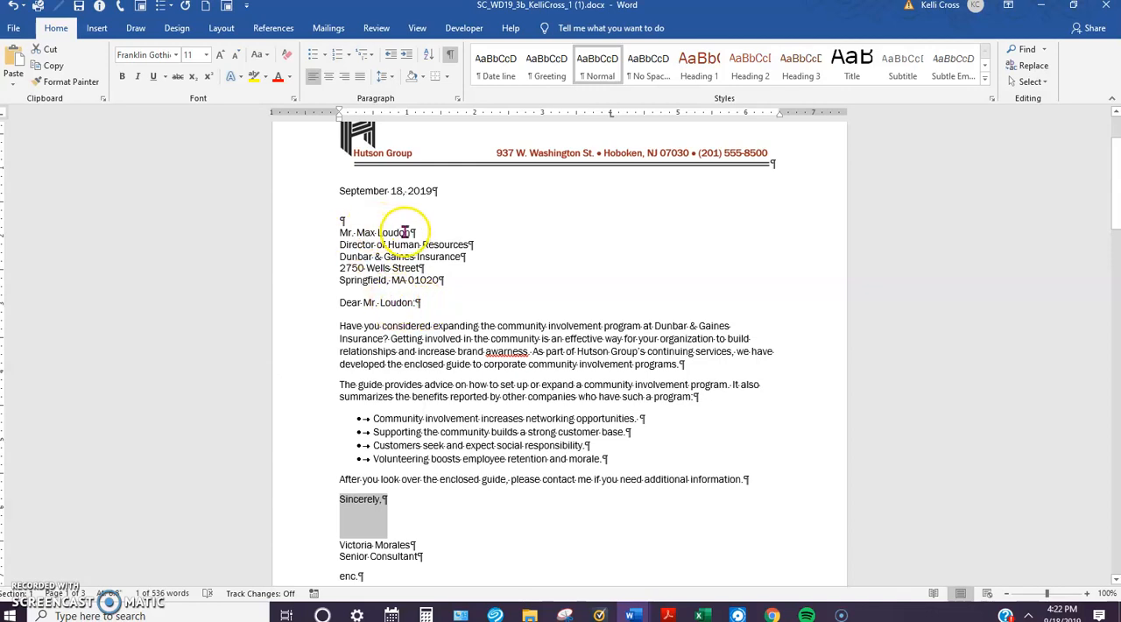
click(412, 309)
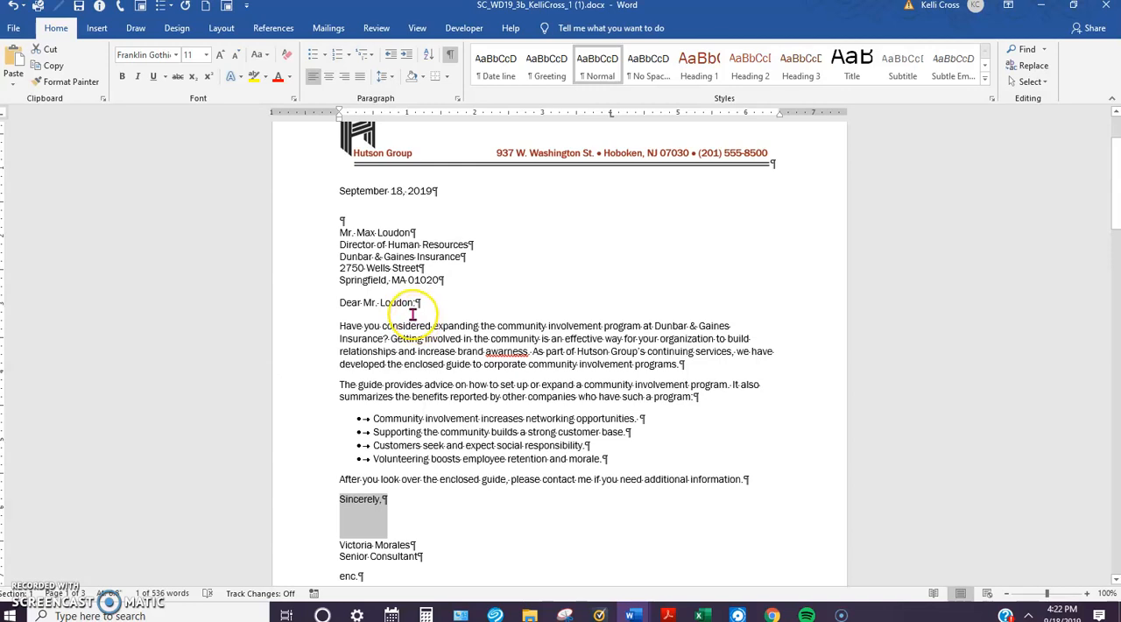
click(396, 313)
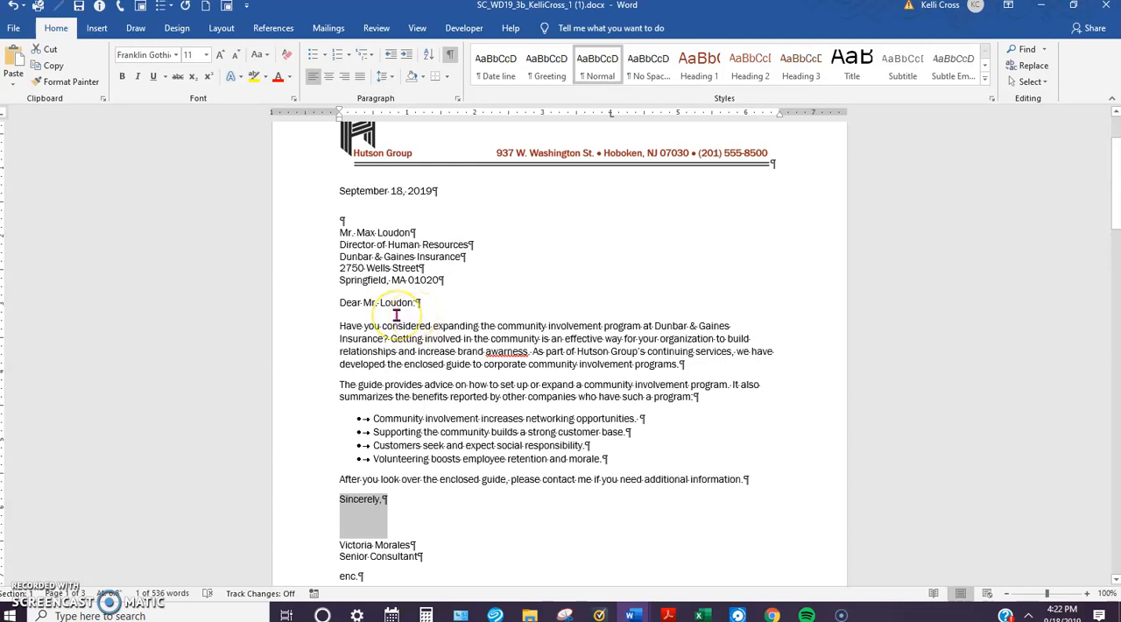
Step: Delete the recipient's title and name from the first line of the letter's inside address, leaving that line empty
click(413, 231)
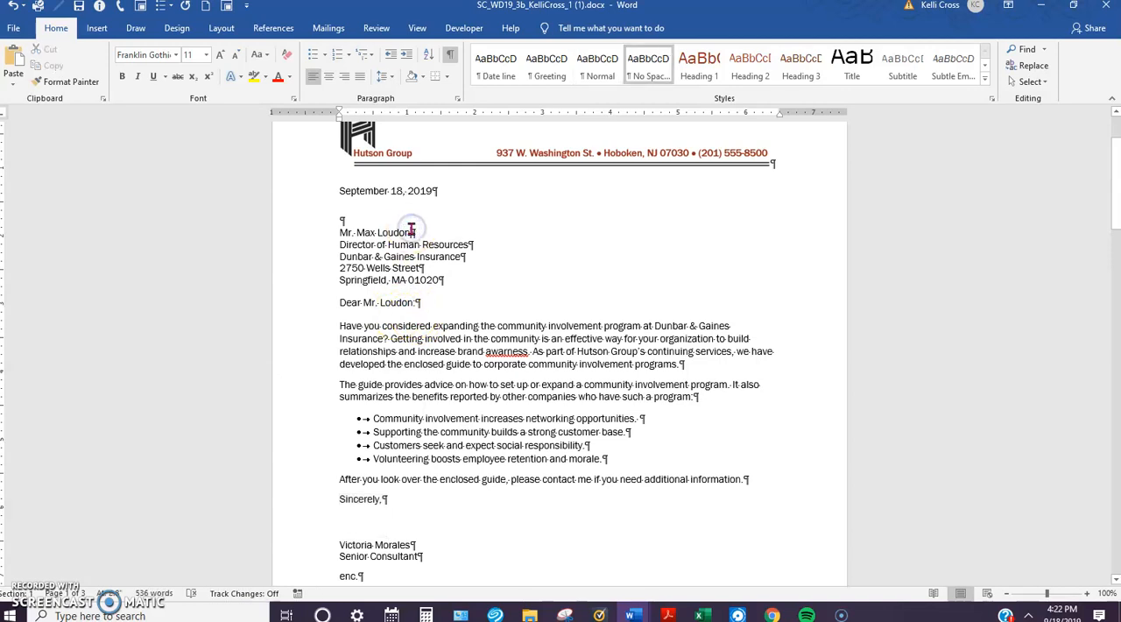
key(BackSpace)
key(BackSpace)
key(BackSpace)
key(BackSpace)
key(BackSpace)
key(BackSpace)
key(BackSpace)
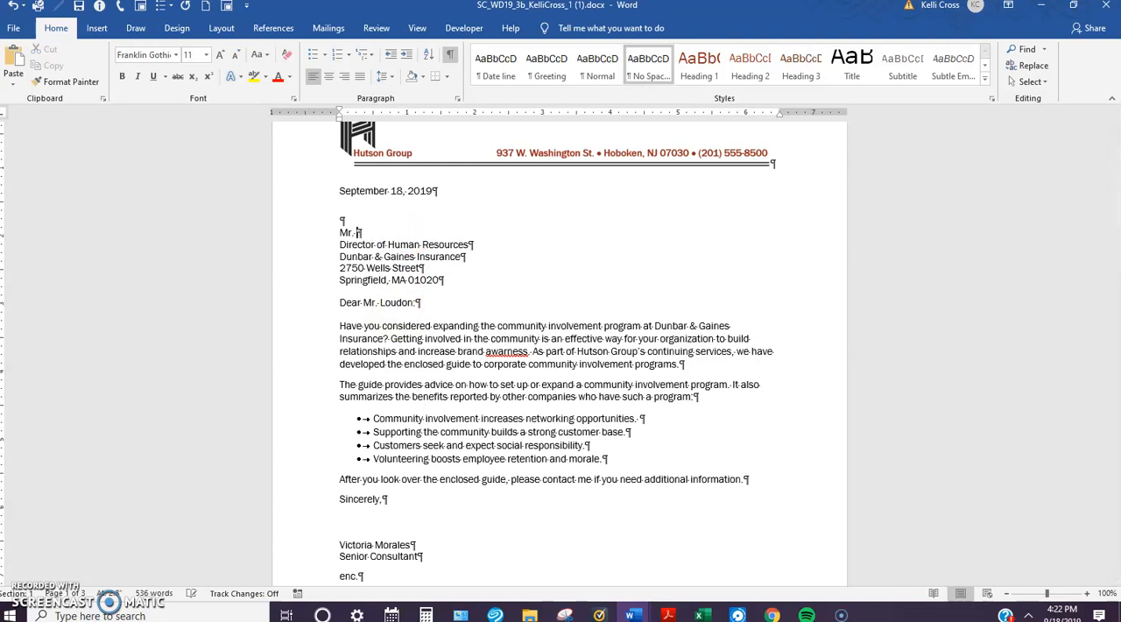
key(BackSpace)
key(BackSpace)
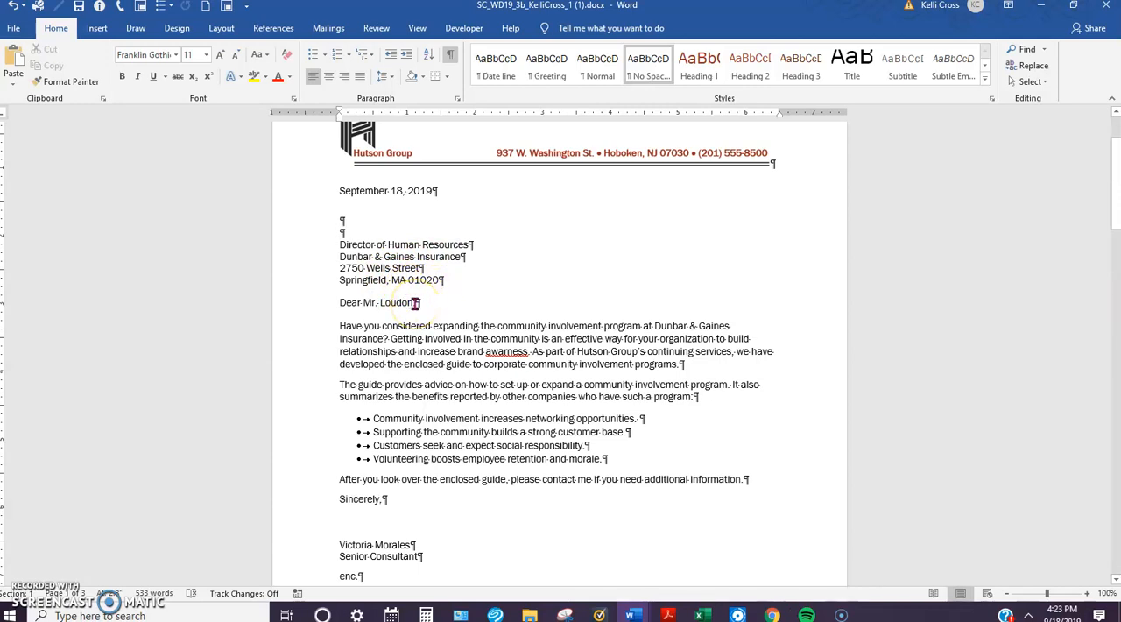
Step: Replace the recipient's name in the salutation so it reads "Dear Director of Human Resources:"
click(414, 301)
key(BackSpace)
key(BackSpace)
key(BackSpace)
key(BackSpace)
key(BackSpace)
key(BackSpace)
key(BackSpace)
key(BackSpace)
key(BackSpace)
key(BackSpace)
key(BackSpace)
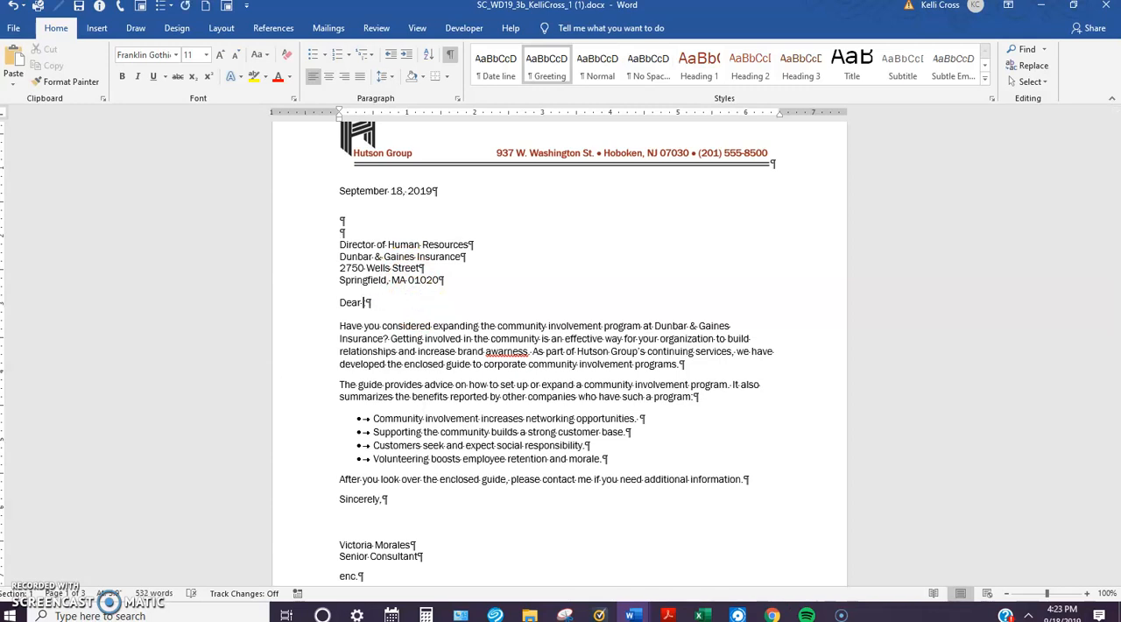
text(Director of Human Resou)
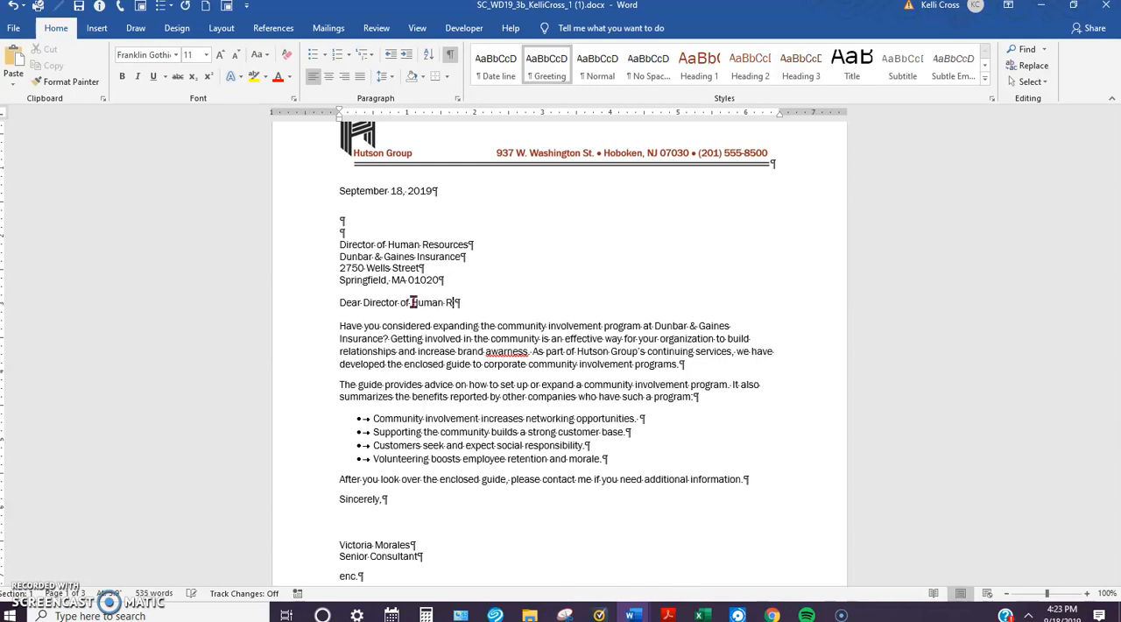
key(BackSpace)
text(rces)
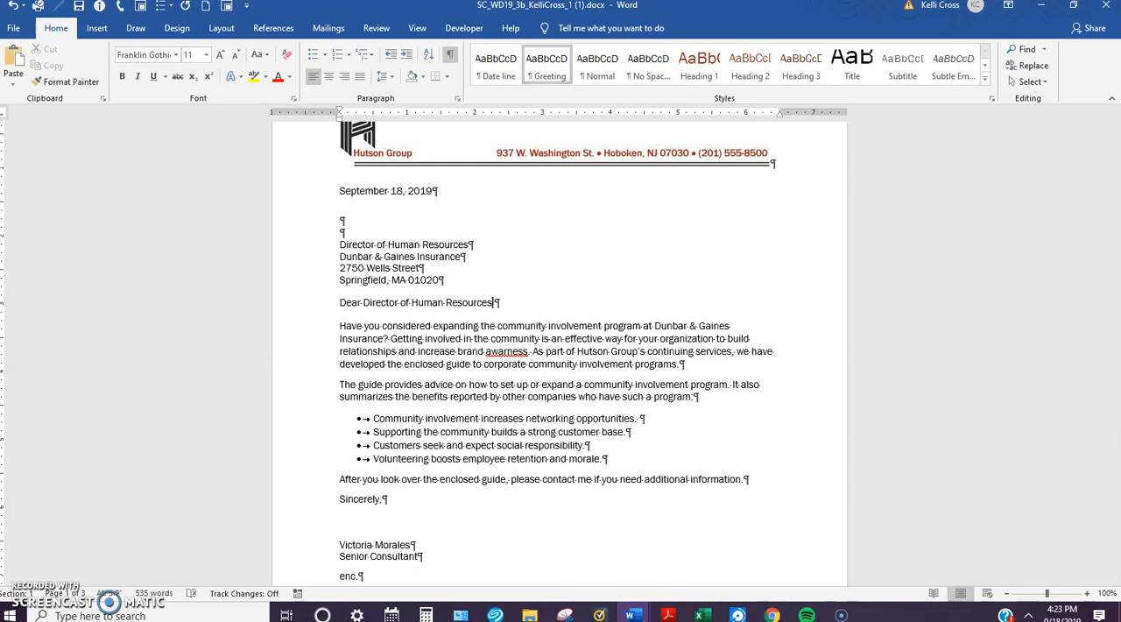
click(499, 305)
text(:)
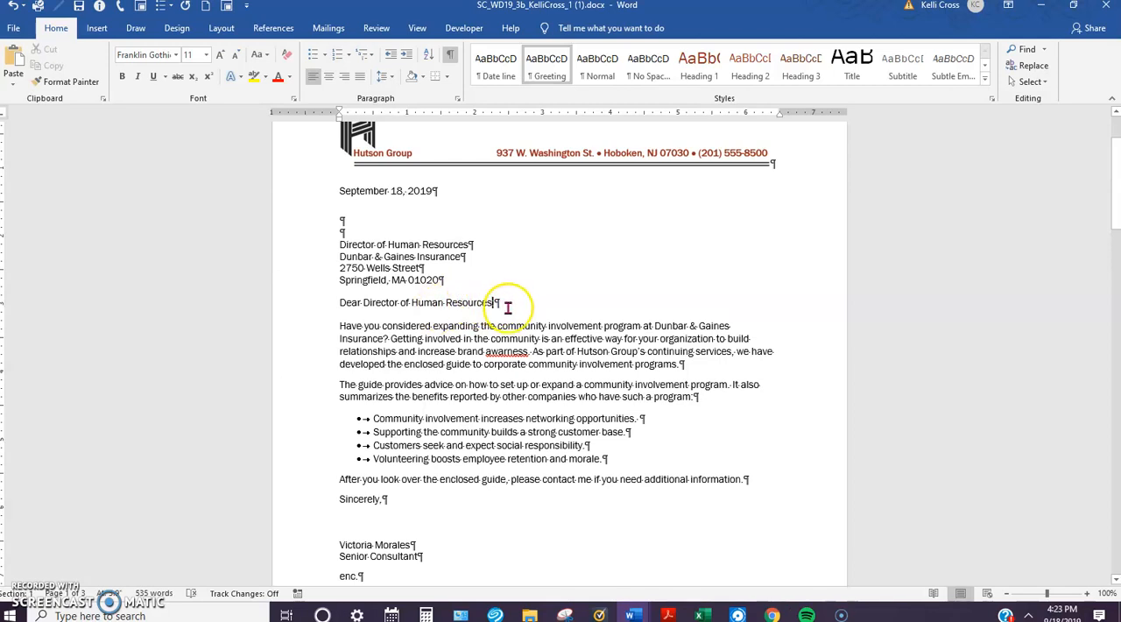
Step: Check the letter's body paragraphs, bulleted list and signature block, and save the document
scroll(482, 302, down, 1)
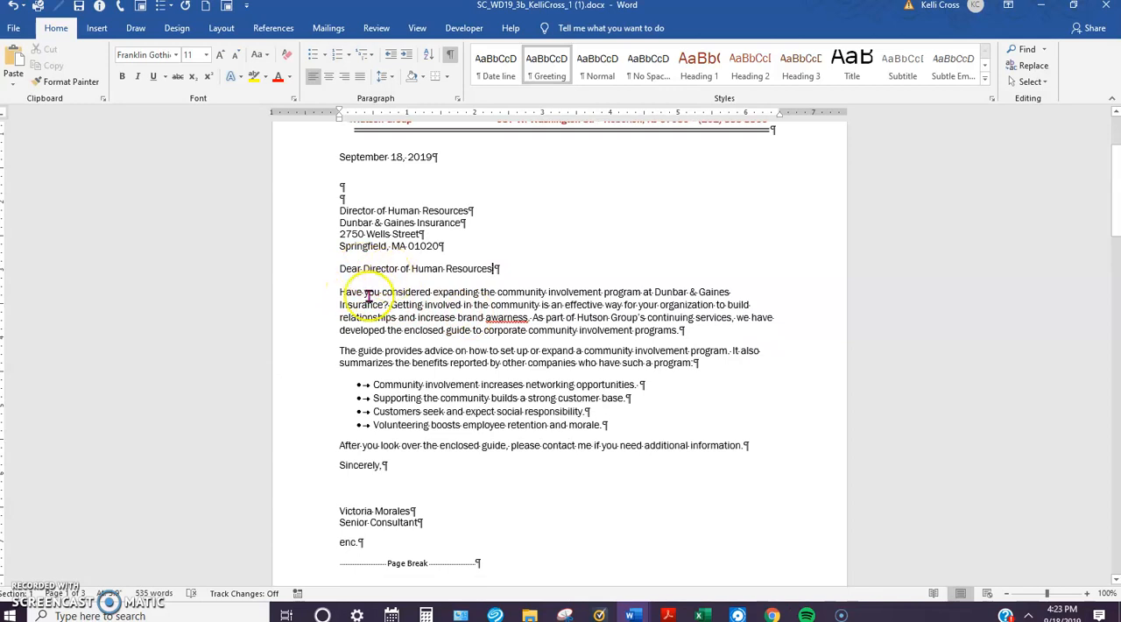
scroll(430, 309, down, 1)
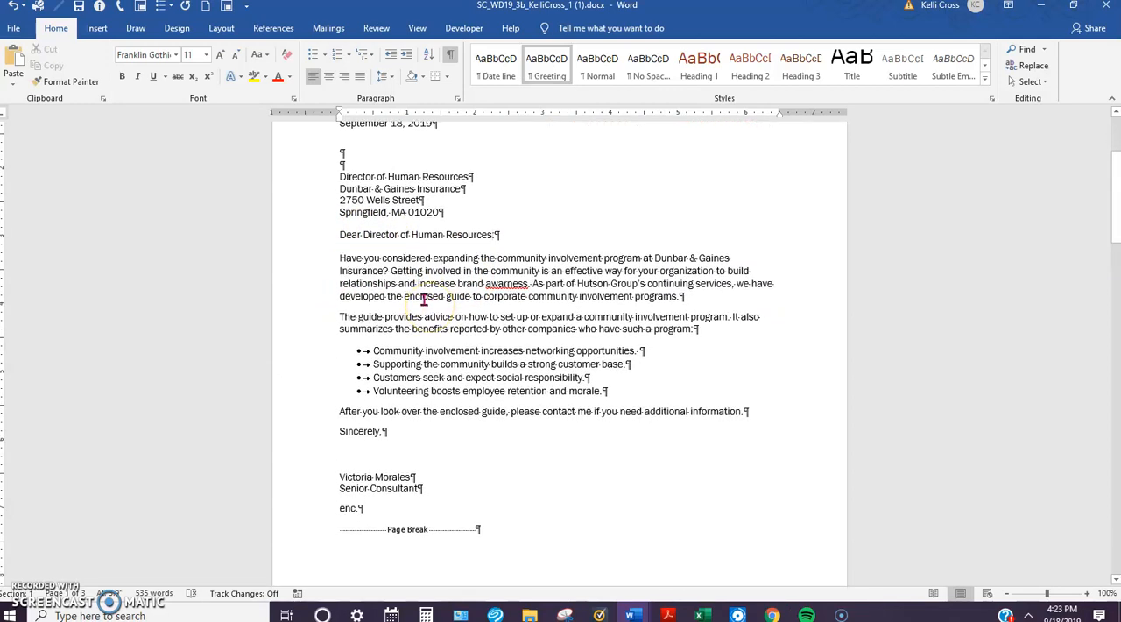
text(:)
scroll(420, 304, down, 2)
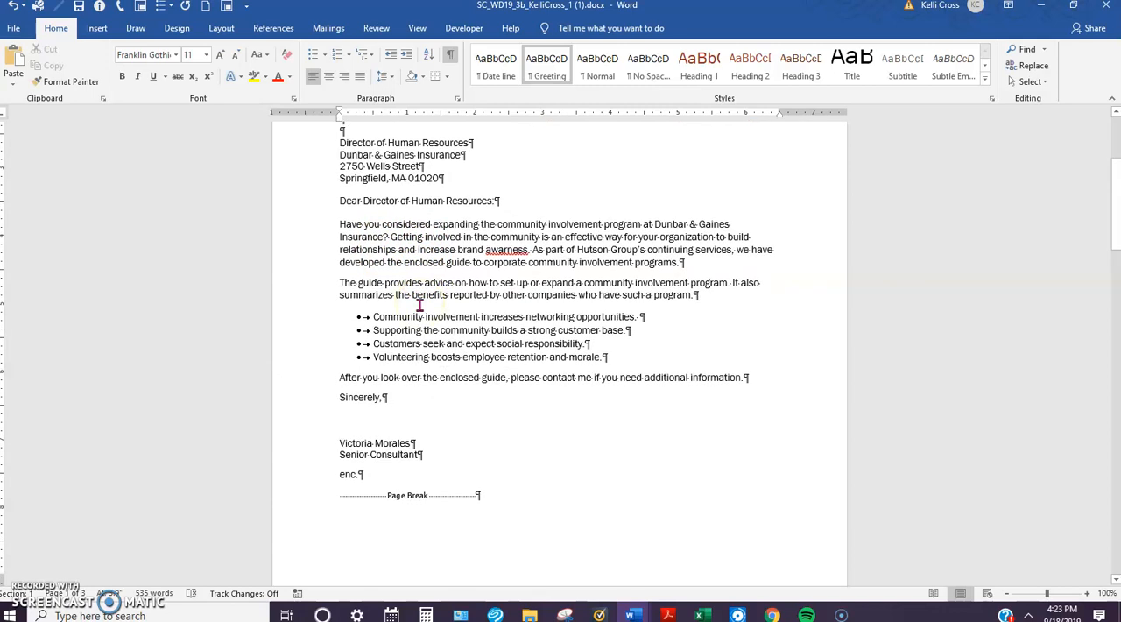
key(BackSpace)
scroll(419, 304, down, 1)
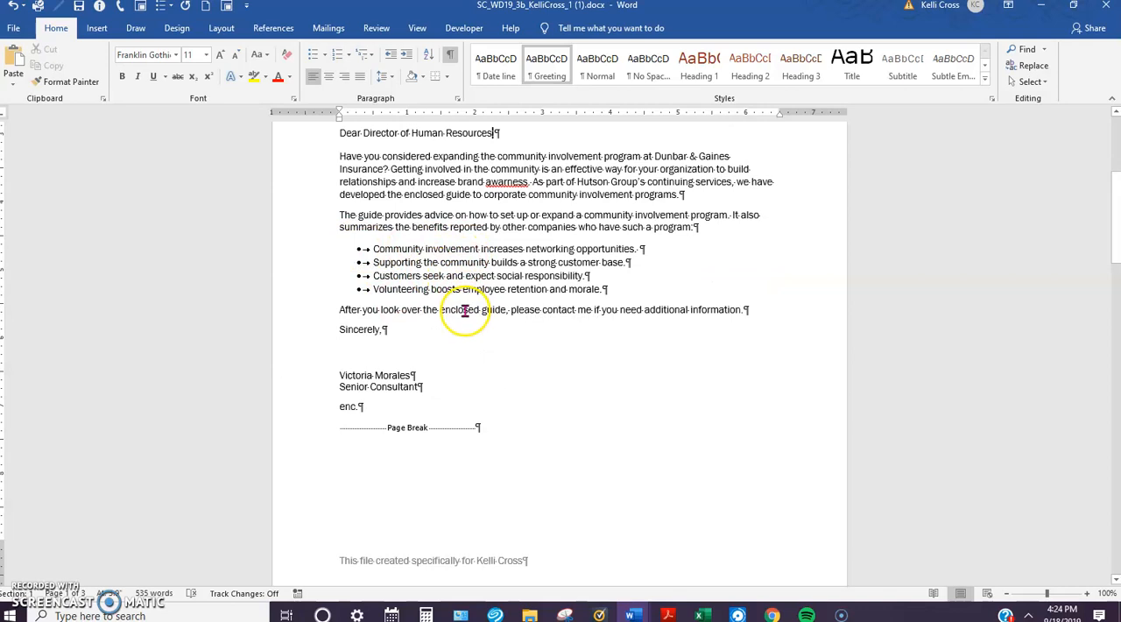
scroll(451, 305, down, 1)
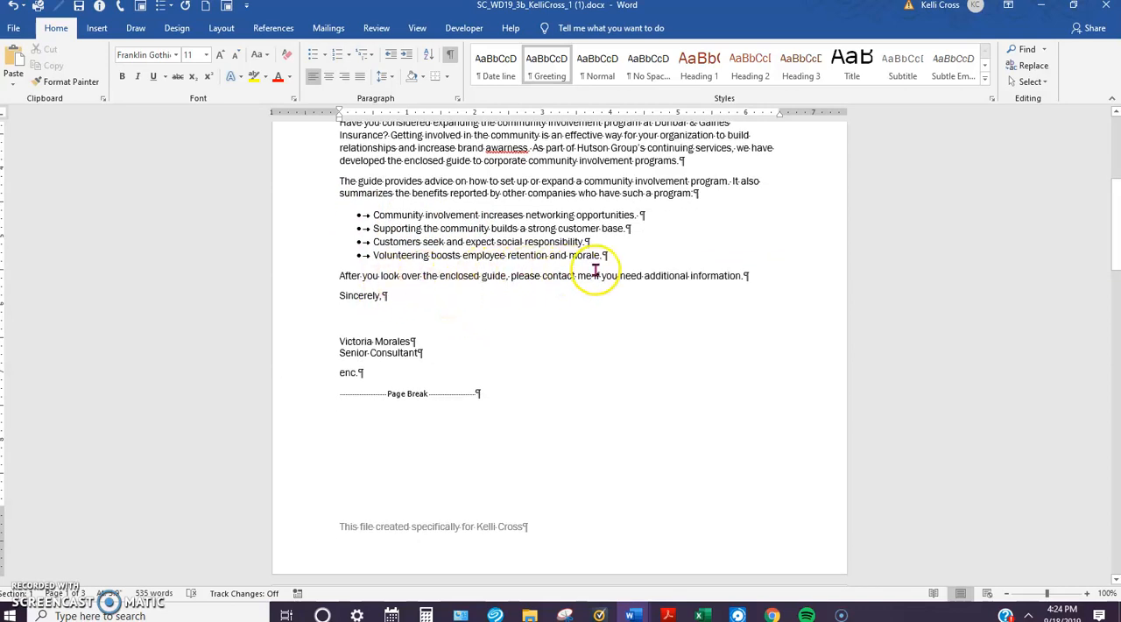
text(,)
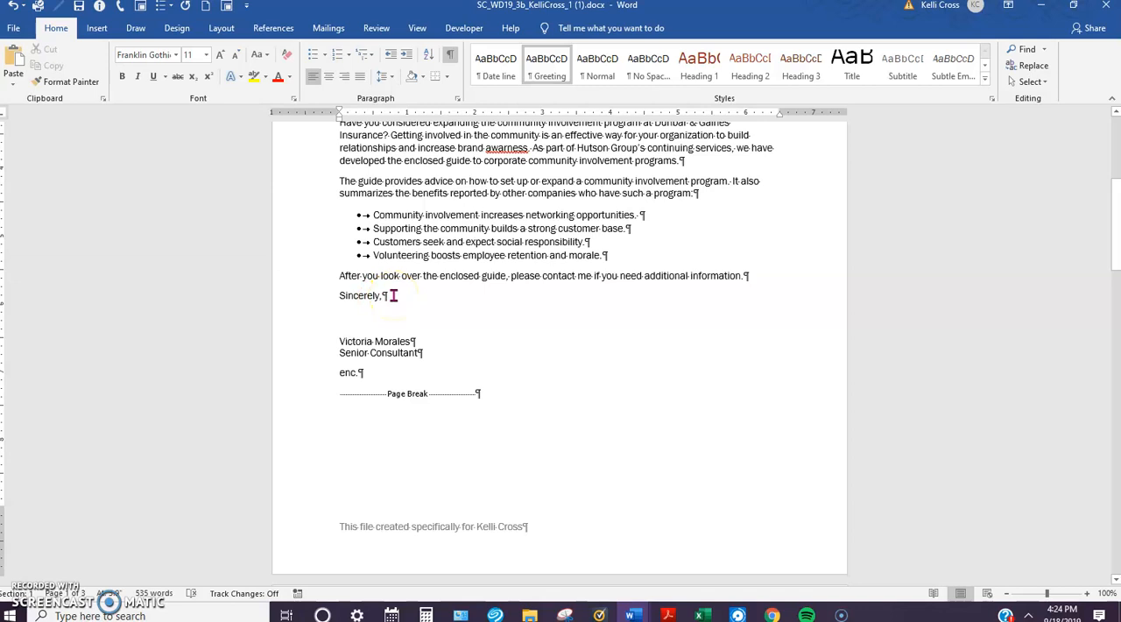
key(ctrl+s)
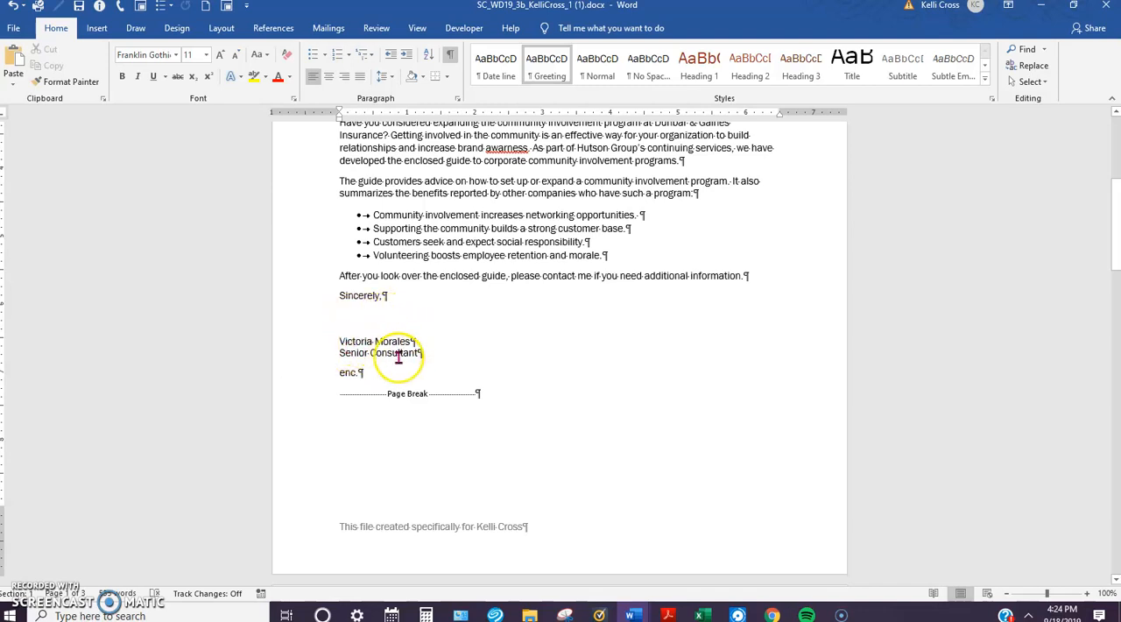
Step: Hide the document rulers and show them again
scroll(394, 358, down, 1)
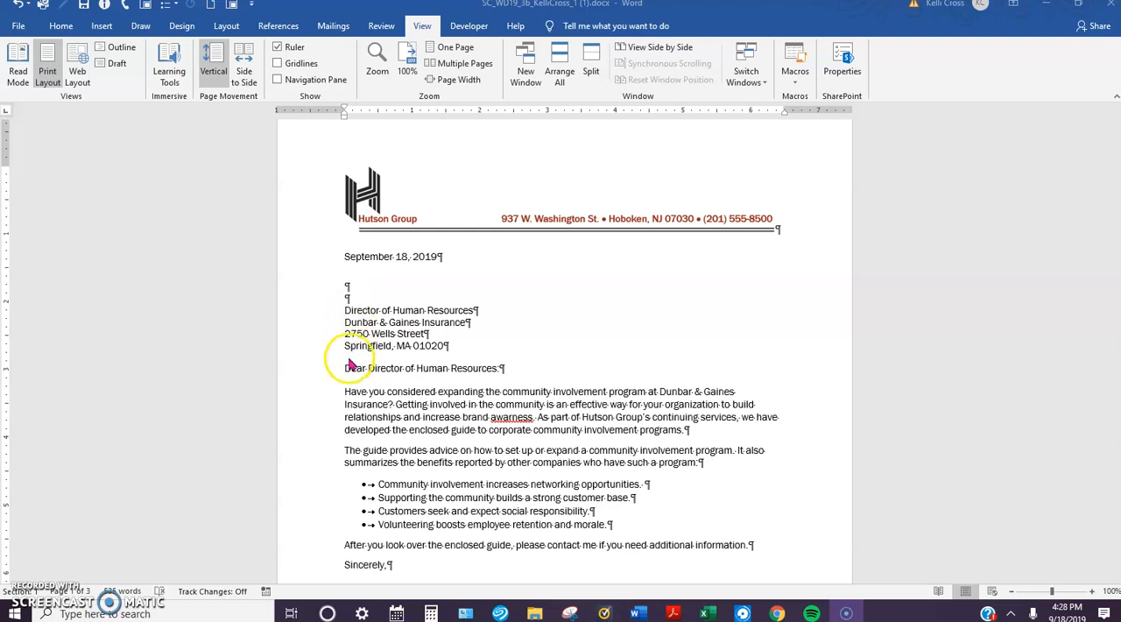
scroll(349, 372, down, 1)
scroll(349, 372, down, 2)
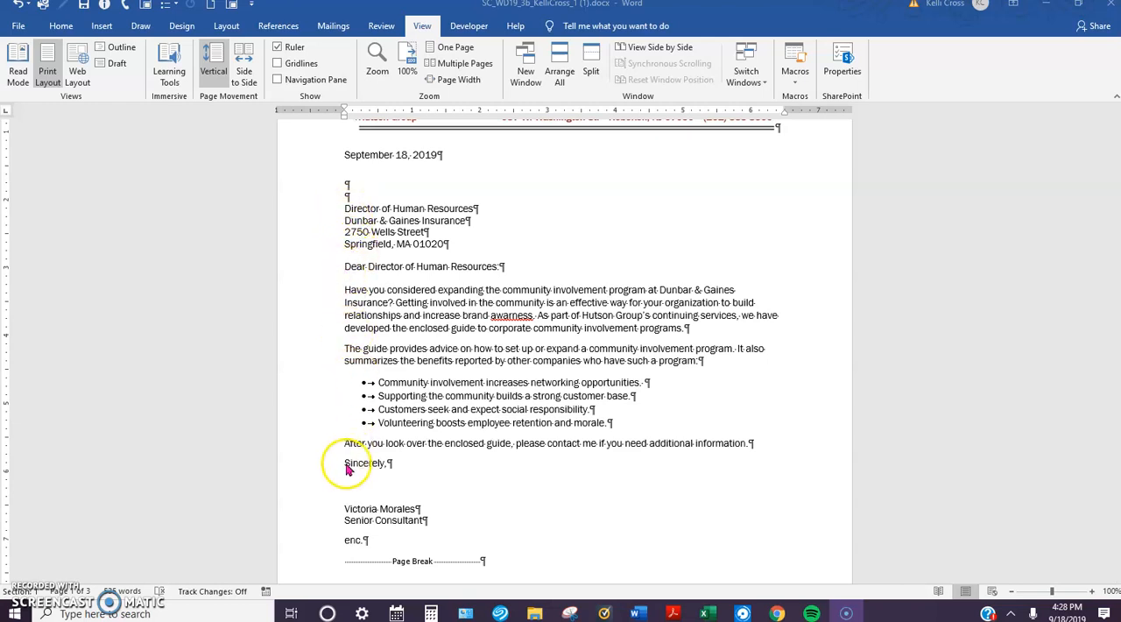
scroll(353, 541, down, 1)
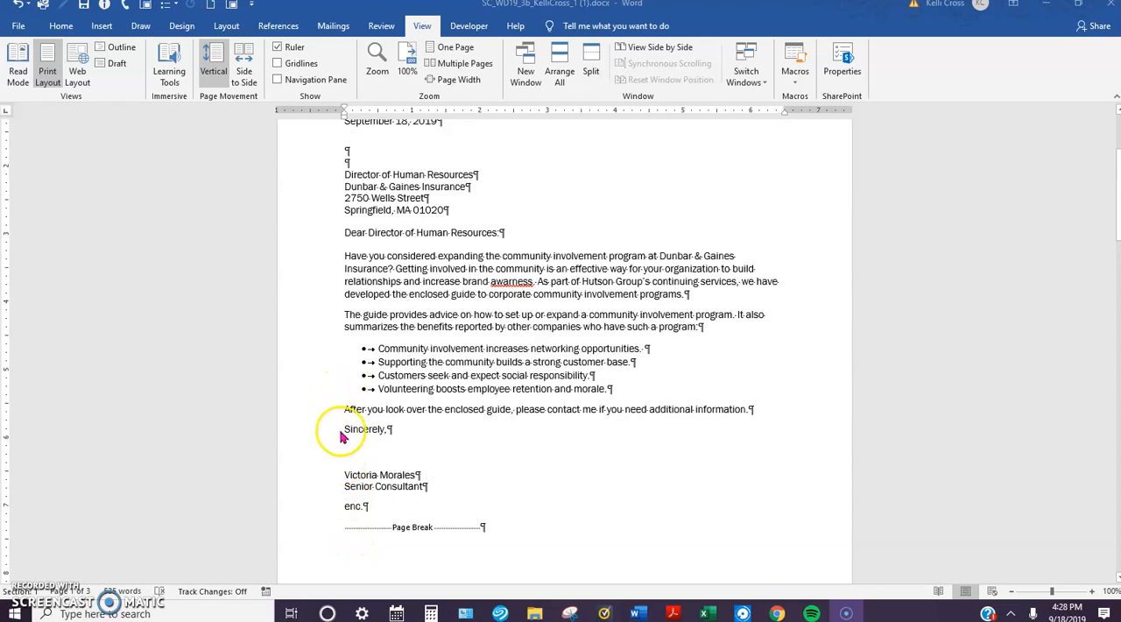
scroll(343, 434, up, 3)
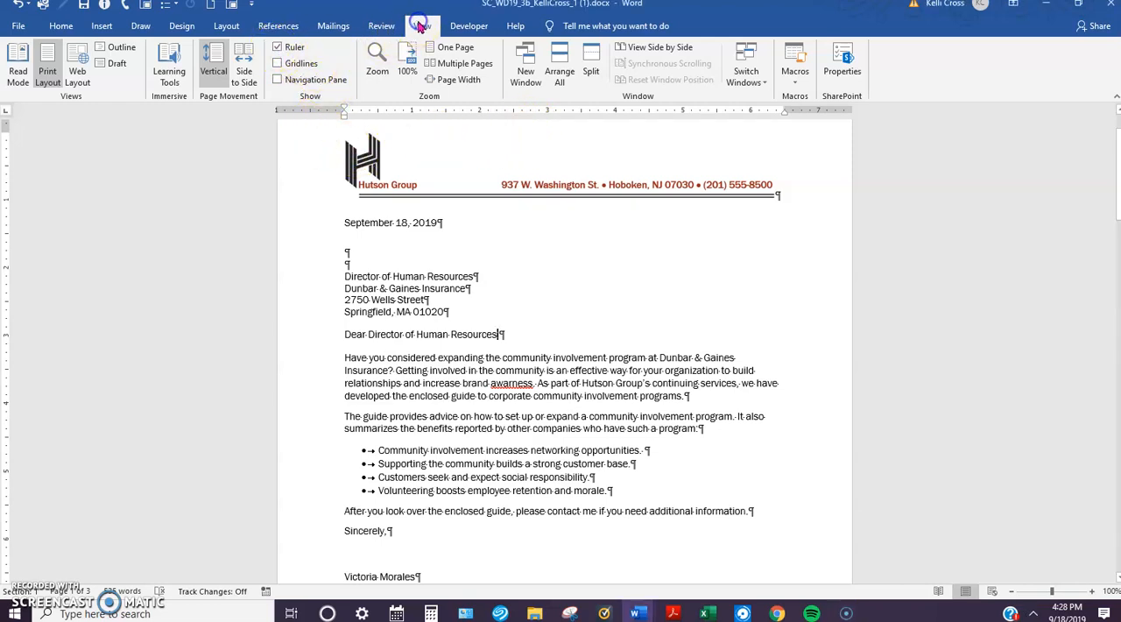
click(278, 48)
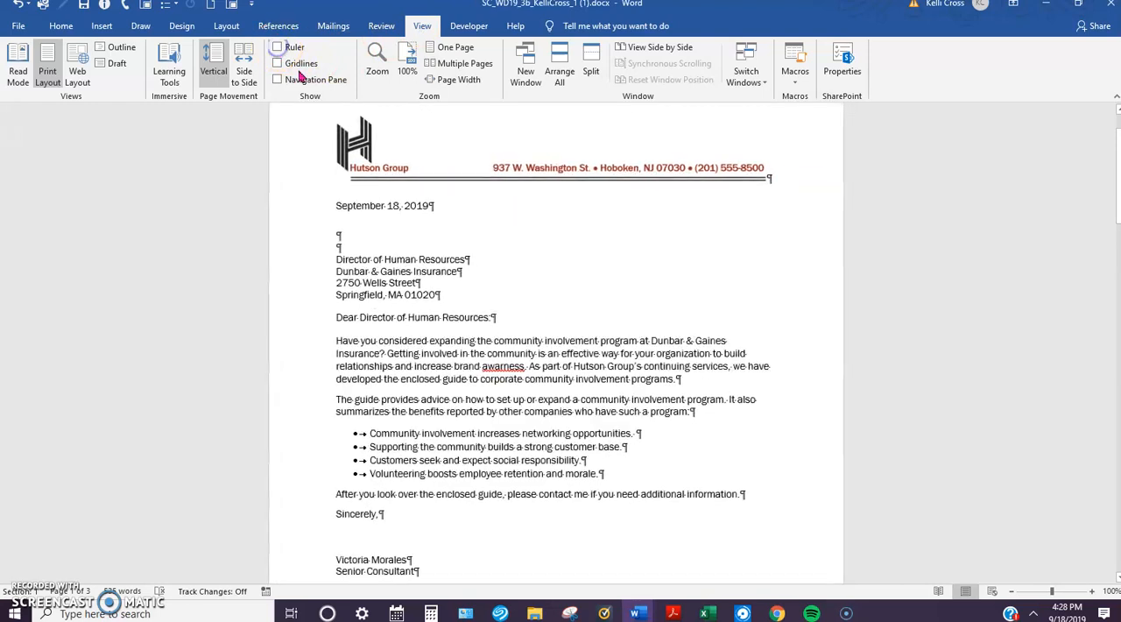
click(276, 47)
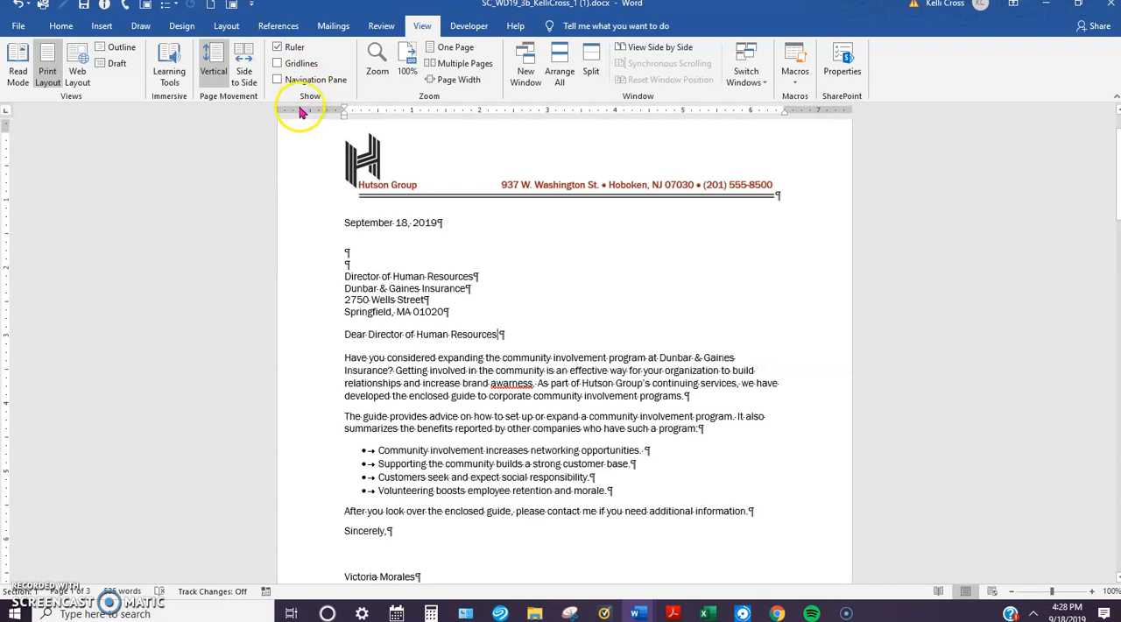
Step: Cycle the ruler's tab selector through the available tab types back to Left Tab
click(7, 114)
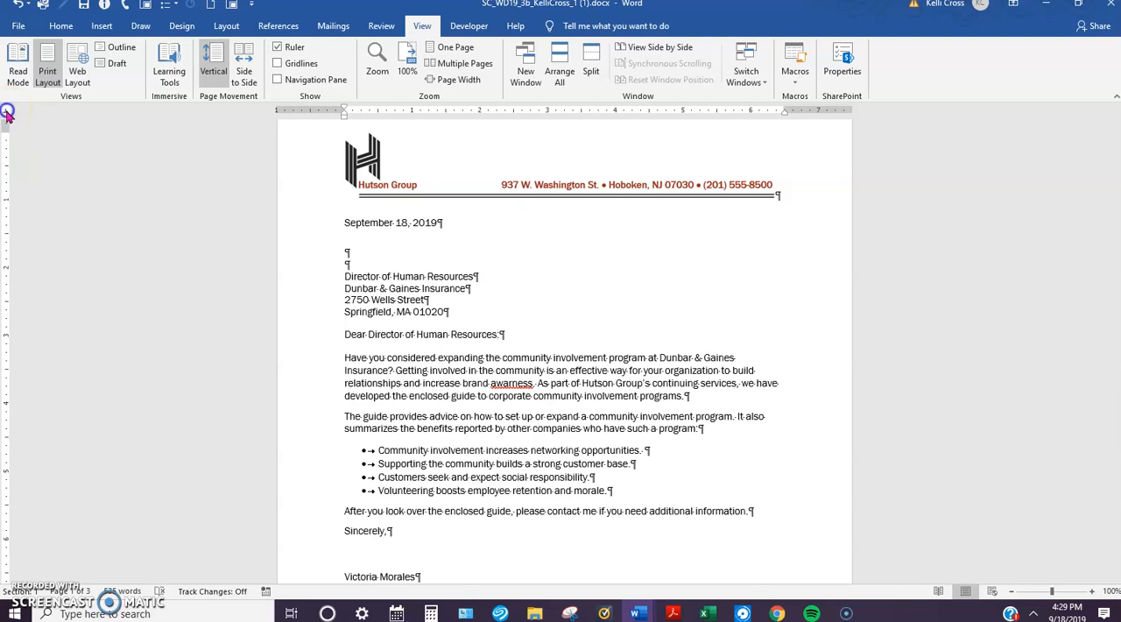
click(7, 113)
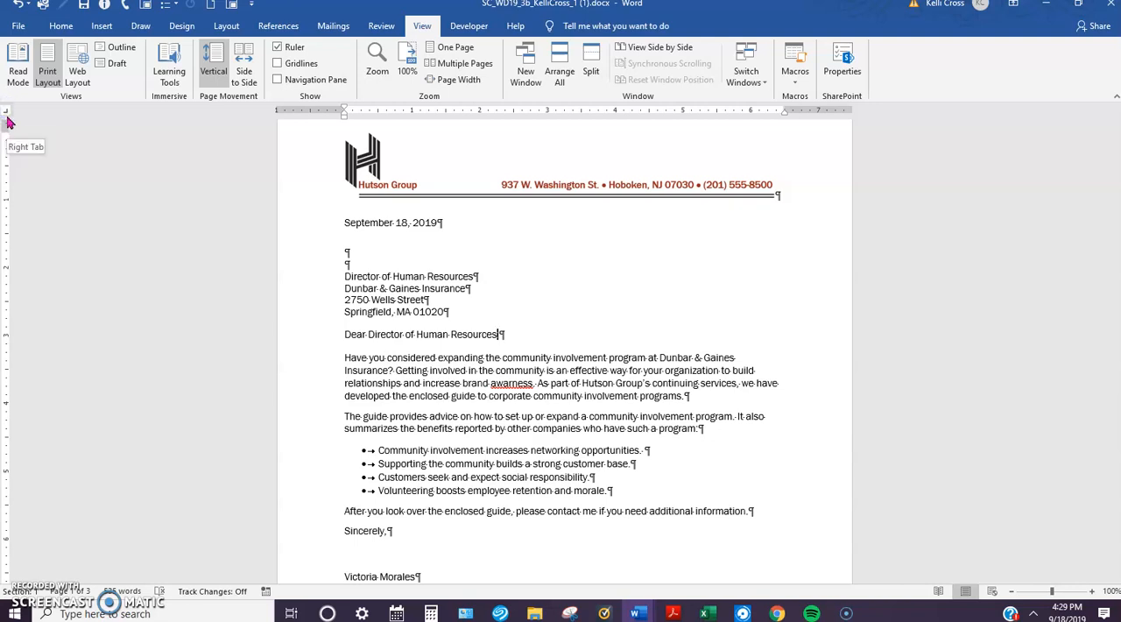
click(9, 123)
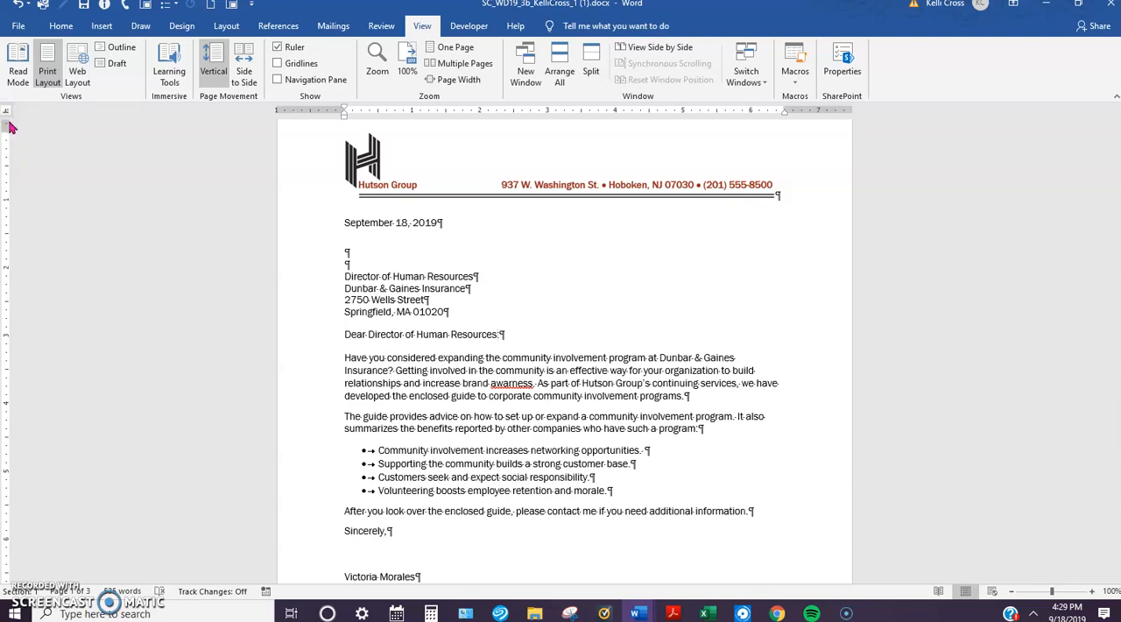
click(7, 113)
click(6, 115)
click(6, 114)
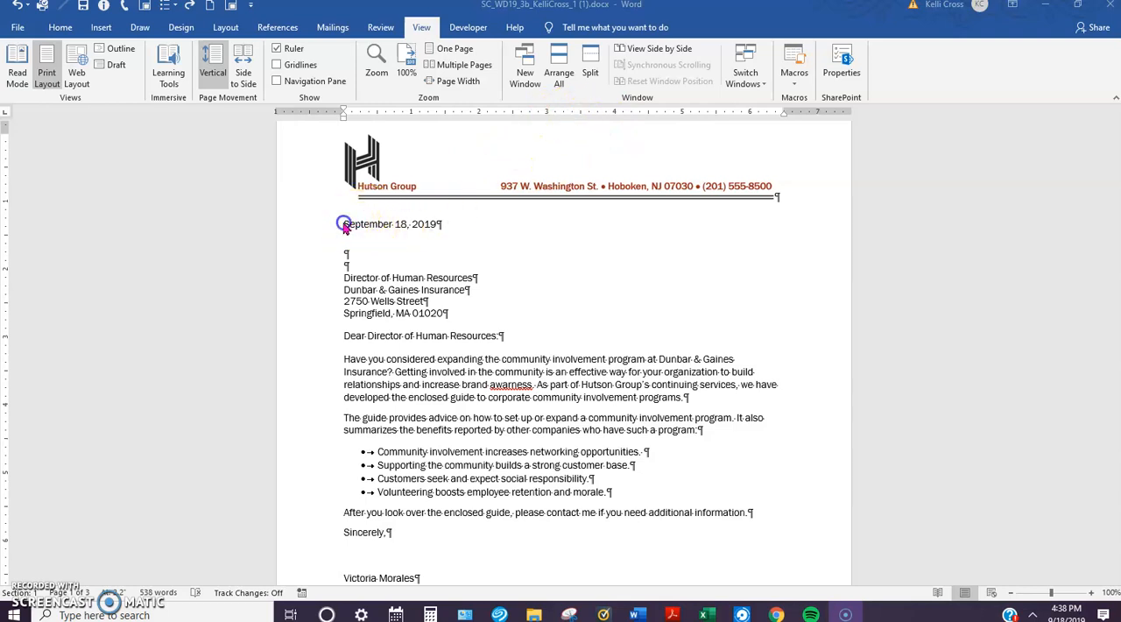
Step: Set a left tab stop at about 3.25 inches on the date line and move the date to it with a tab character
click(314, 232)
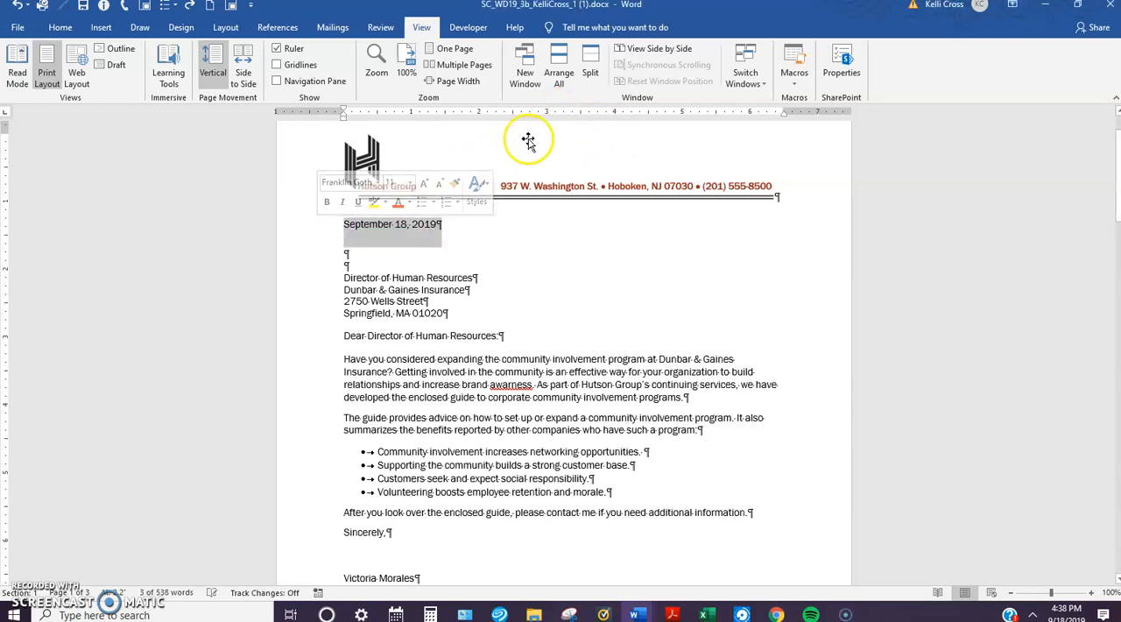
click(563, 112)
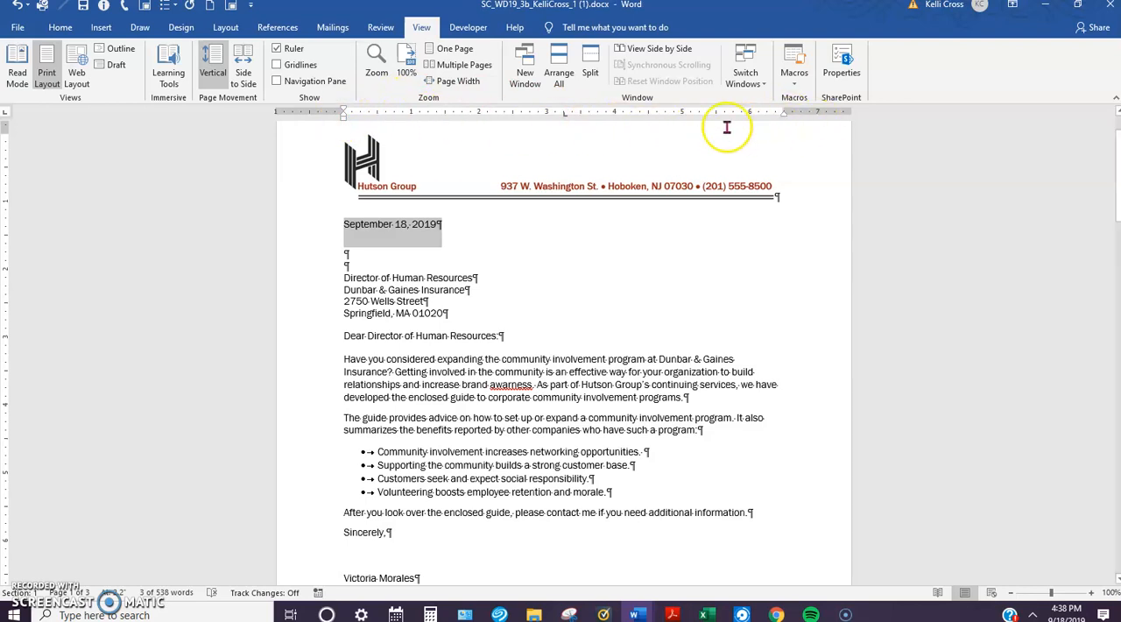
click(347, 225)
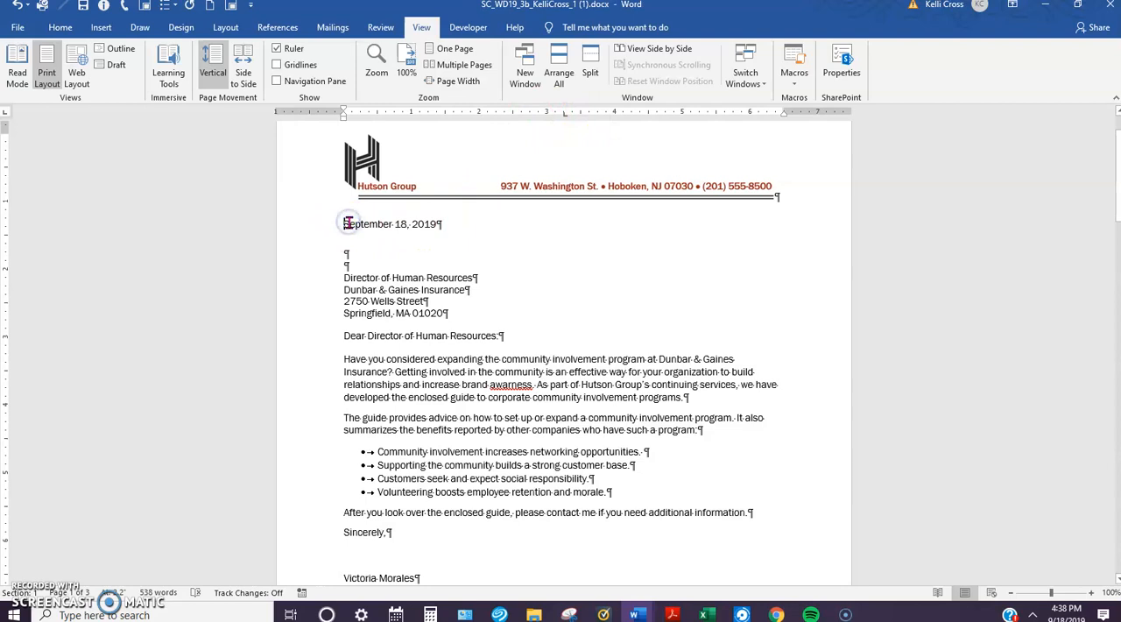
key(Tab)
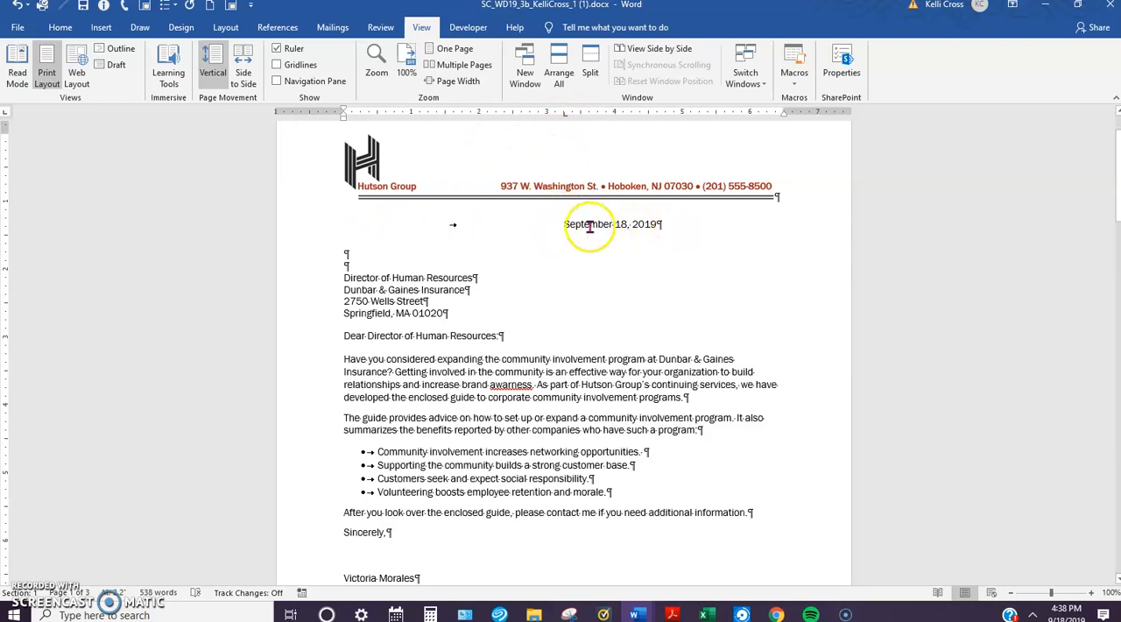
click(672, 229)
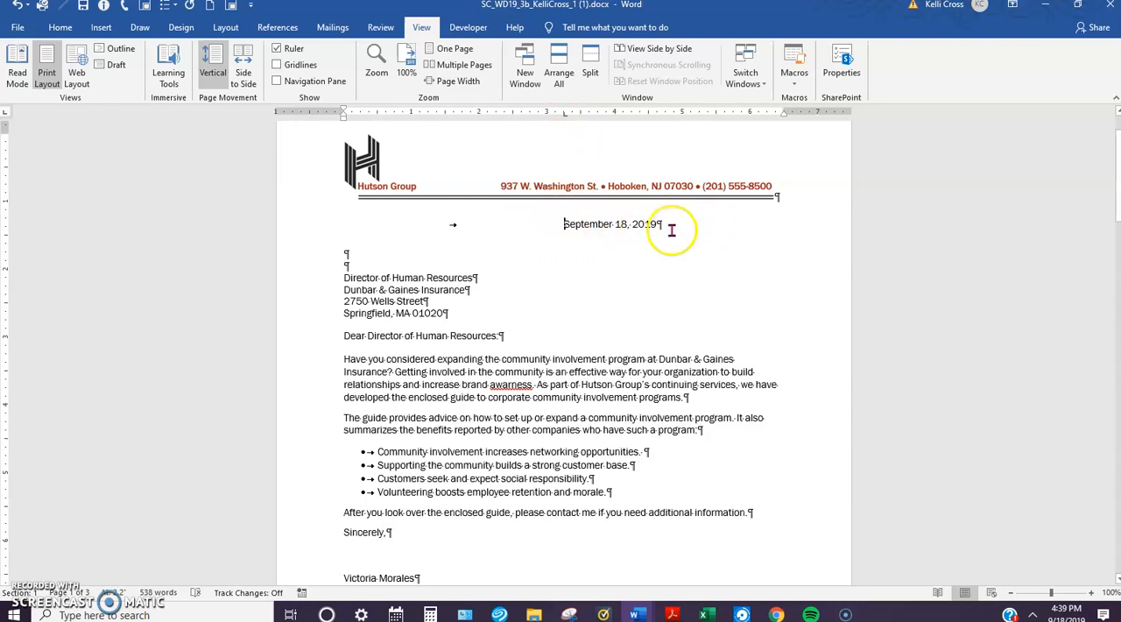
key(BackSpace)
text(9)
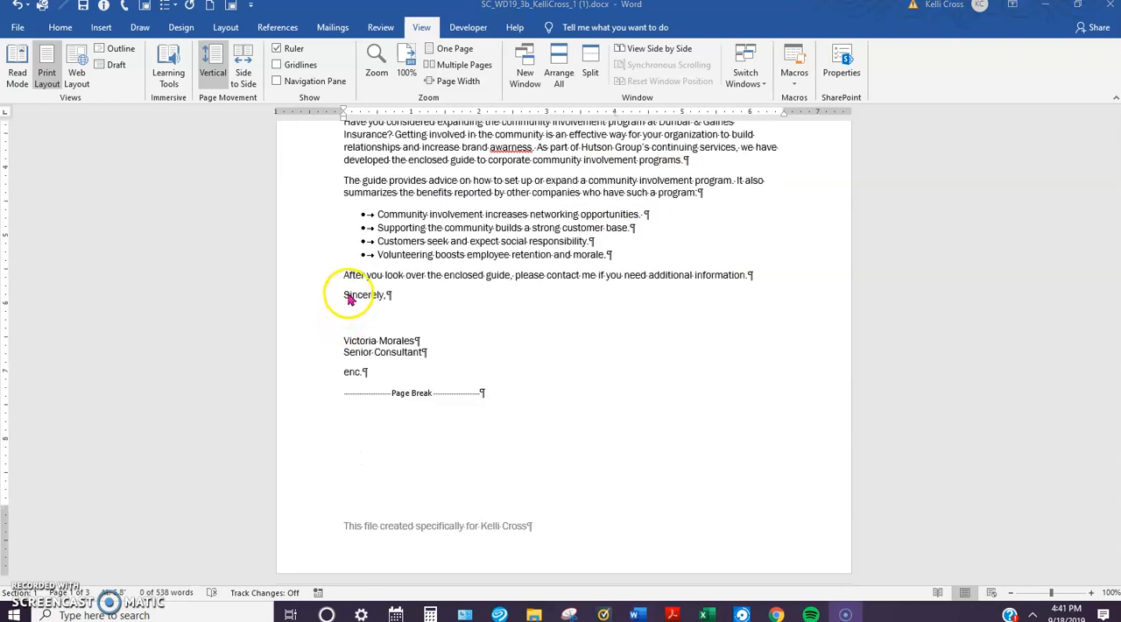
Step: Set a left tab stop at about 3.25 inches on the closing, signer's name and job title lines
shift+click(345, 296)
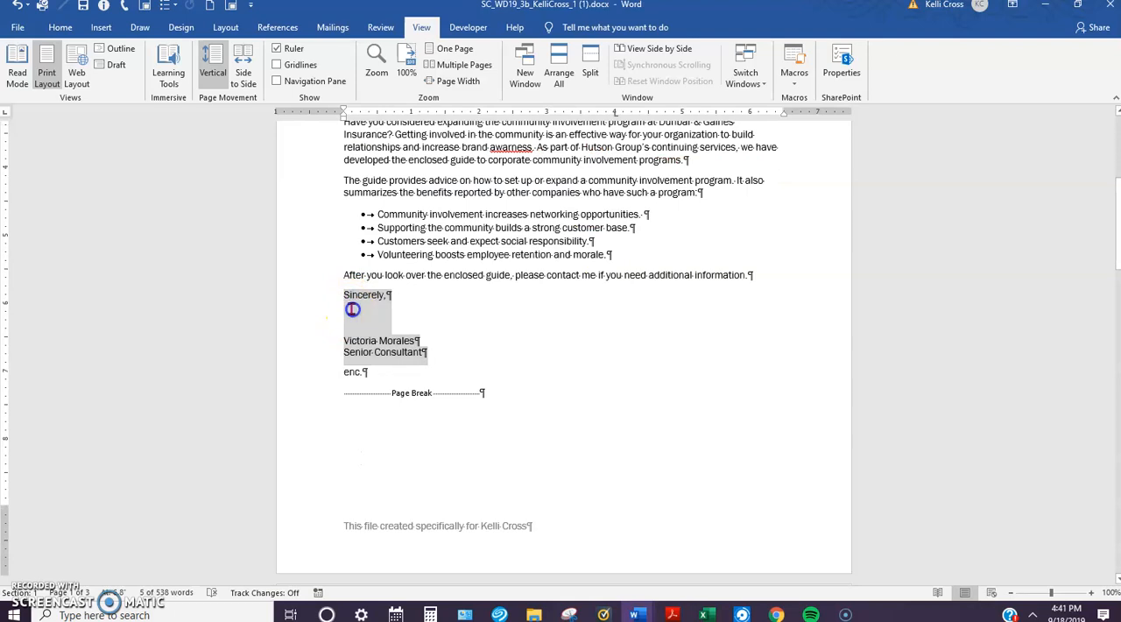
click(344, 296)
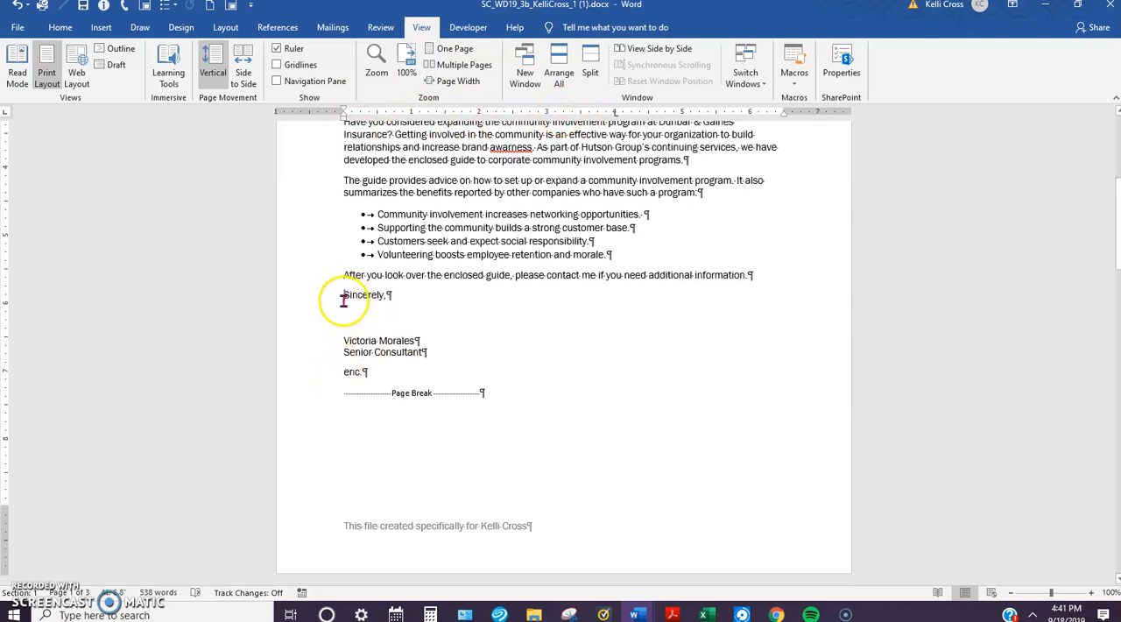
drag(343, 300, 429, 349)
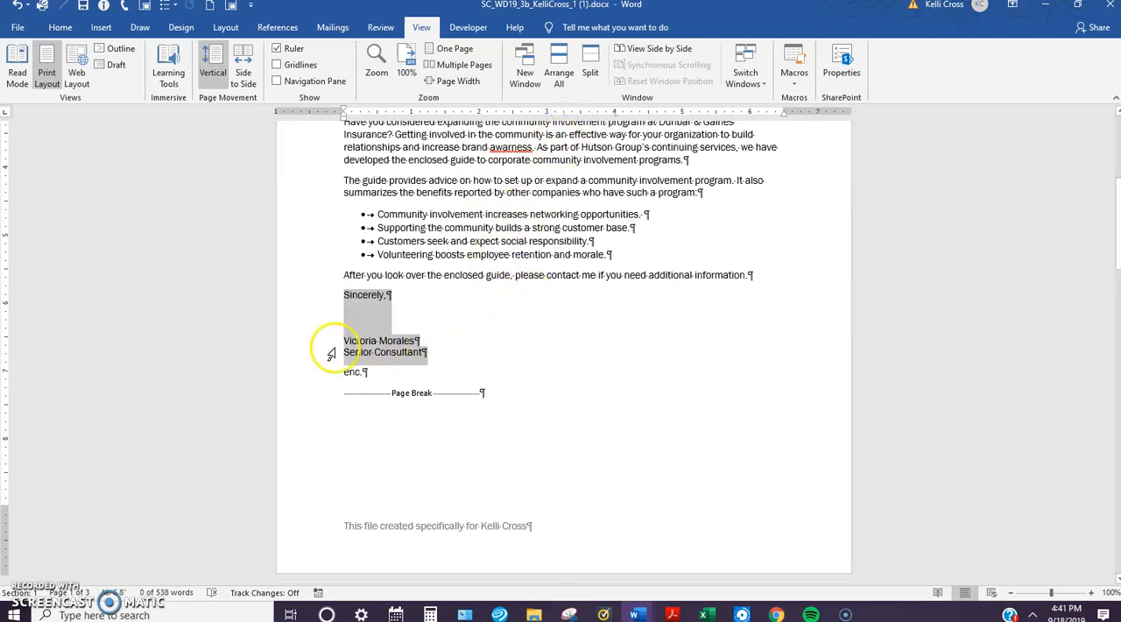
click(473, 279)
Step: Move the closing, the signer's name and the job title to the tab stop with one tab character each
click(345, 295)
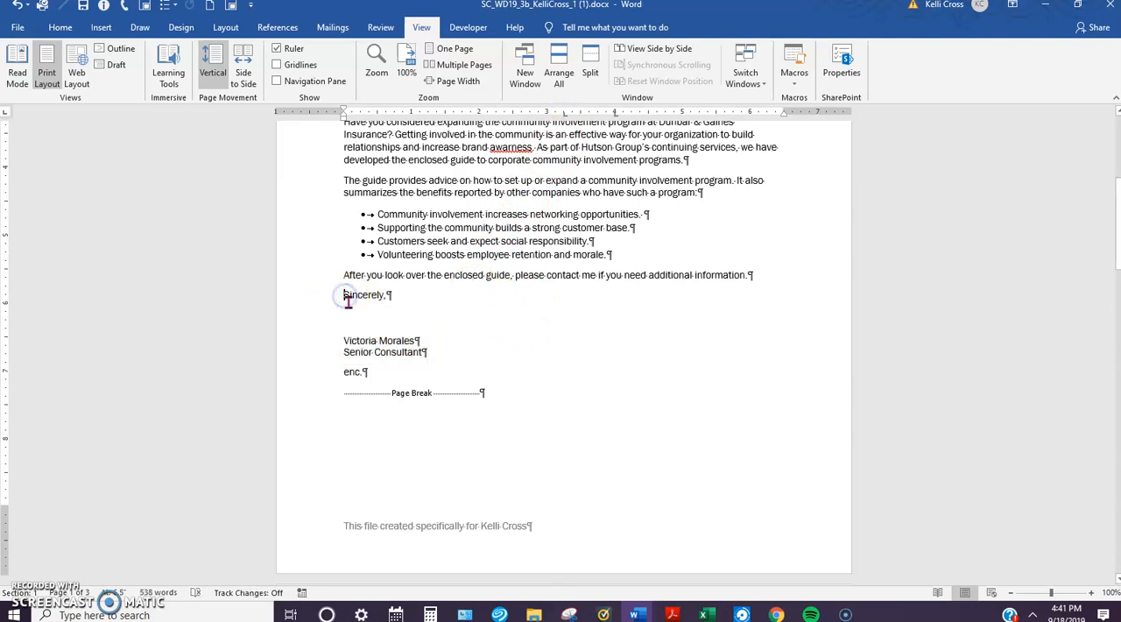
key(Tab)
click(345, 341)
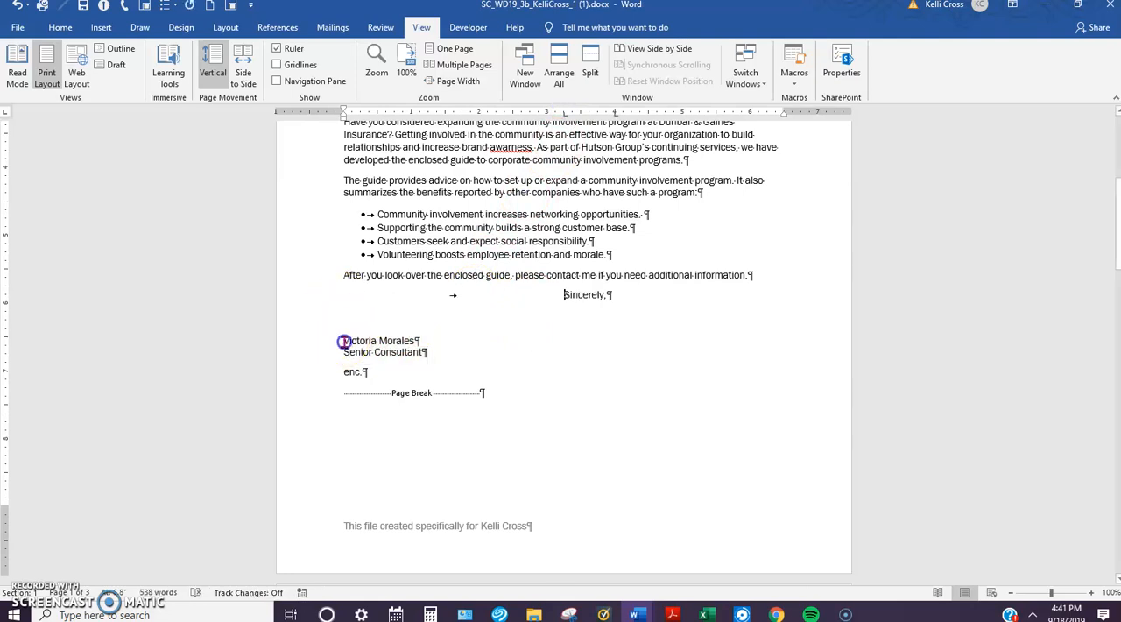
key(Tab)
click(344, 352)
key(Tab)
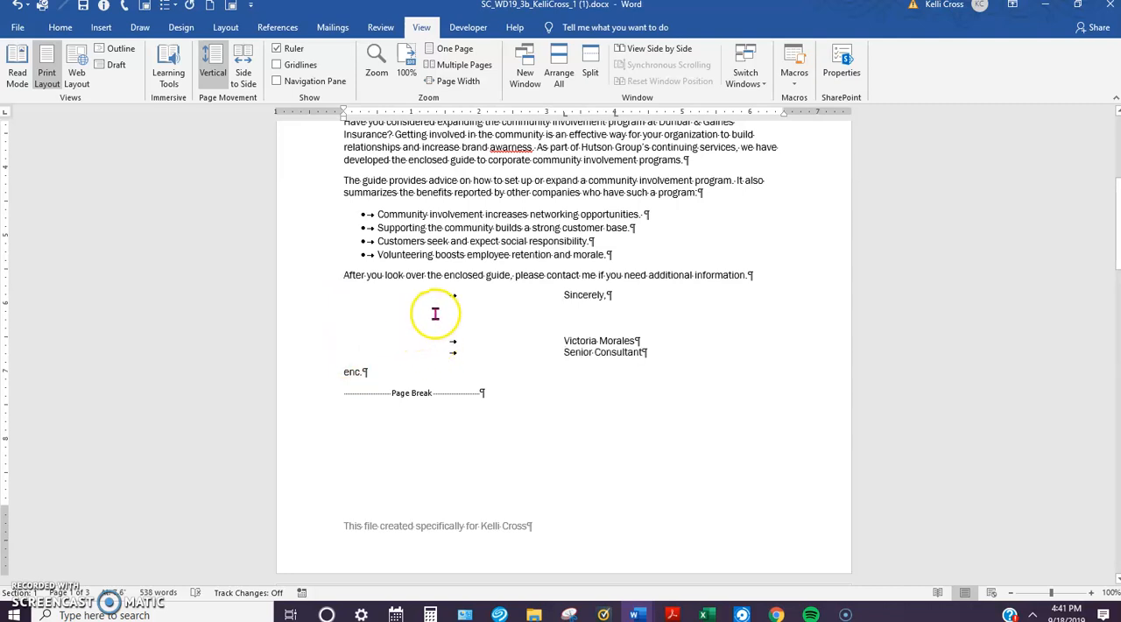
Step: Examine how the date and signature block line up and how the enclosure notation is placed across the letter page
scroll(498, 321, up, 4)
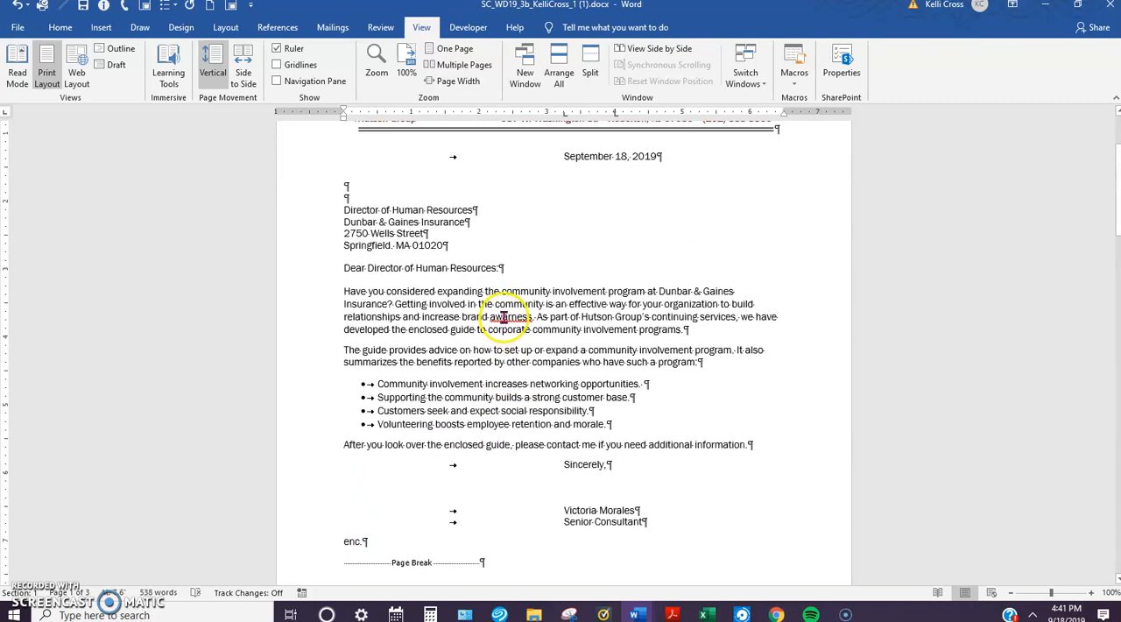
scroll(503, 317, up, 2)
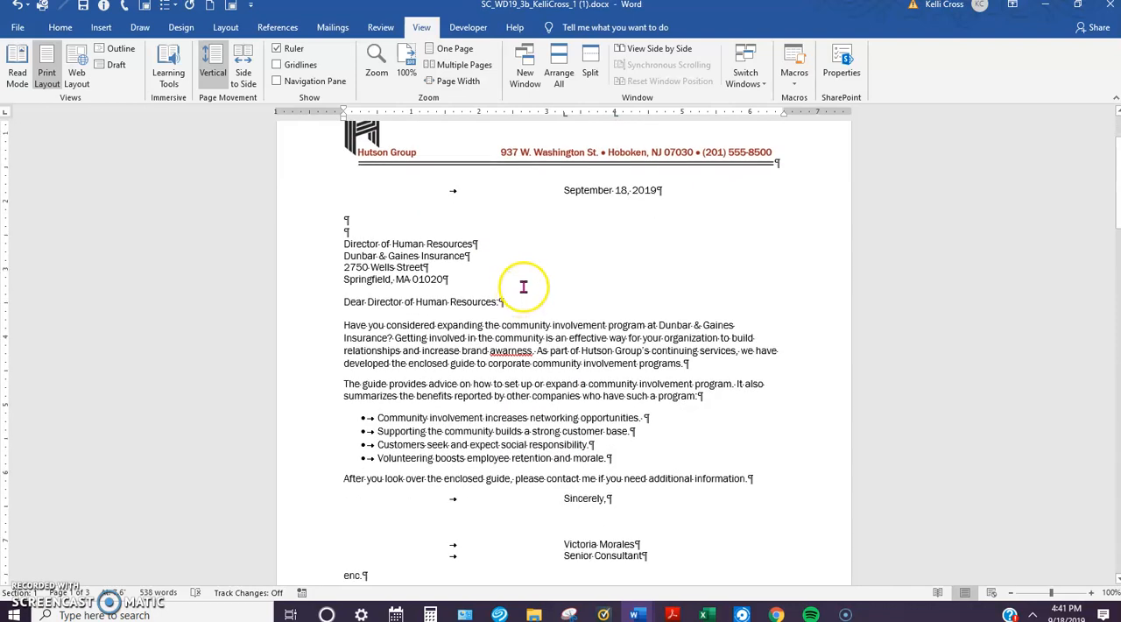
scroll(523, 289, down, 2)
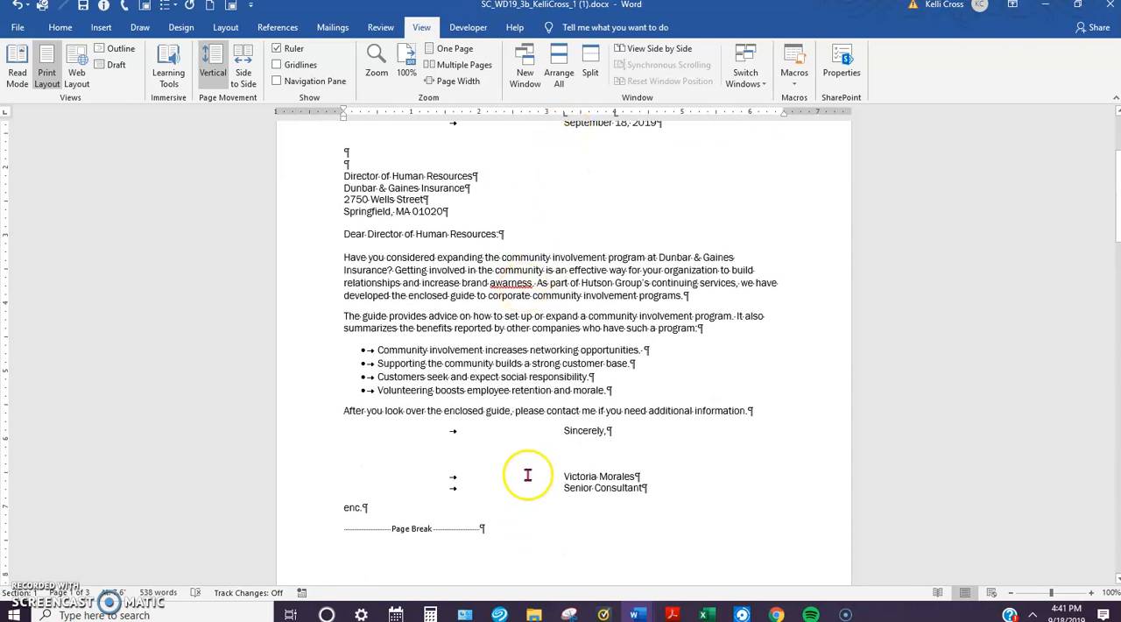
scroll(600, 429, down, 1)
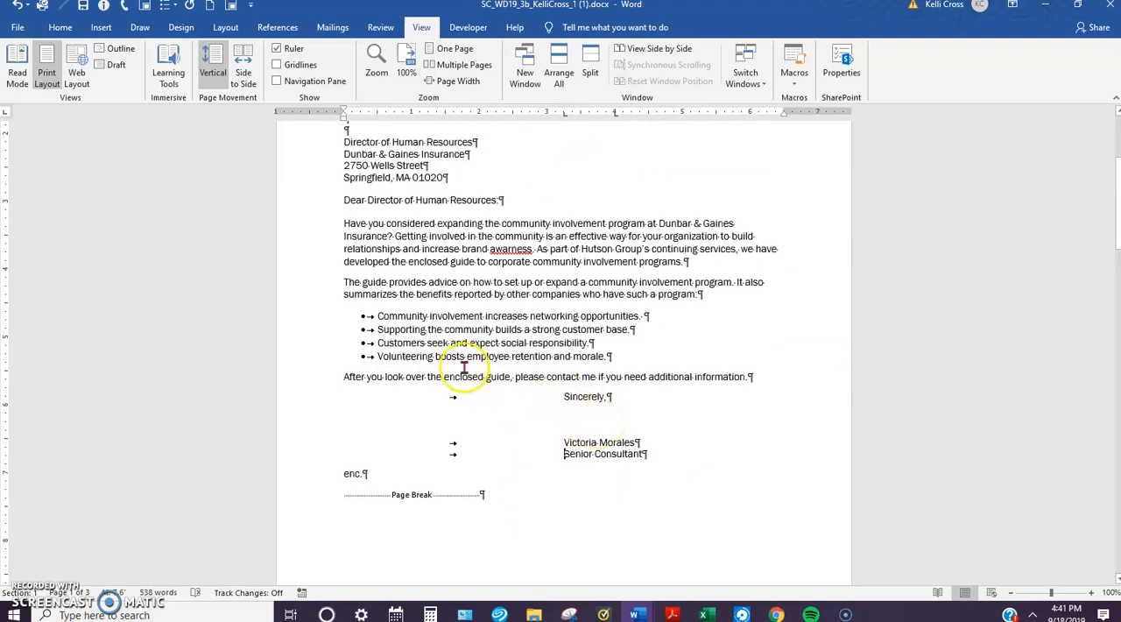
scroll(438, 368, down, 1)
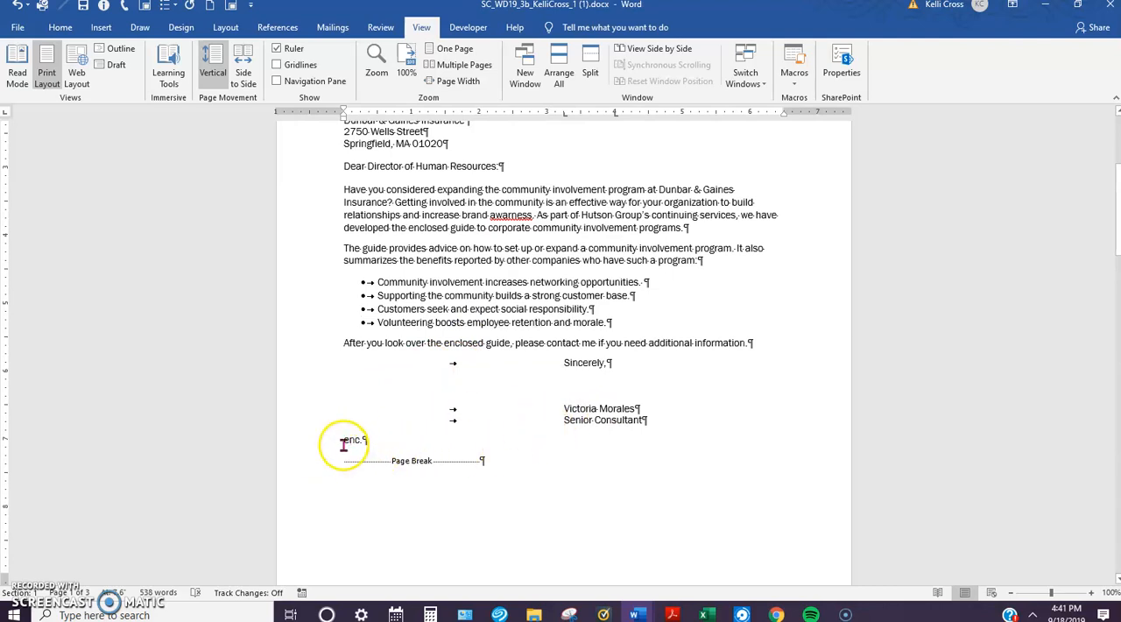
scroll(356, 454, down, 1)
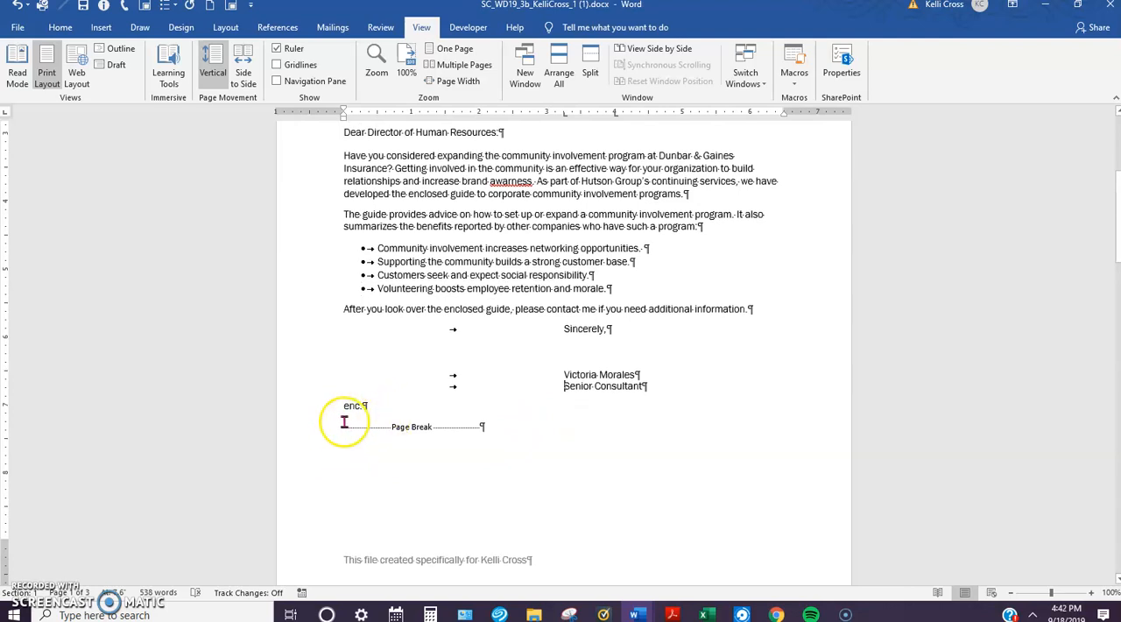
scroll(346, 408, down, 1)
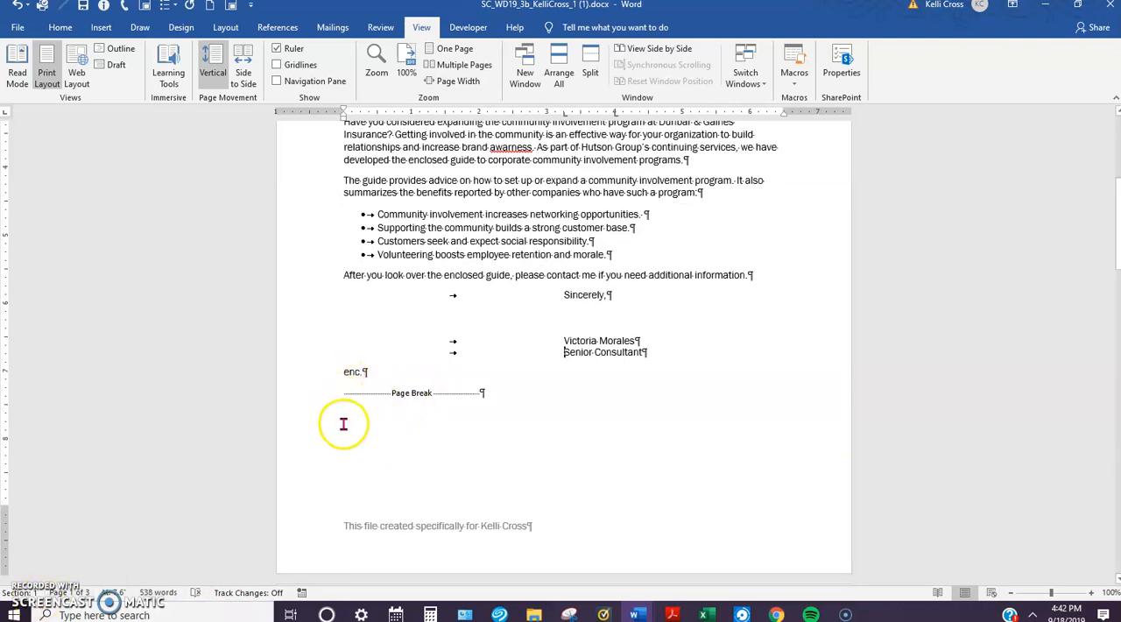
scroll(478, 368, up, 5)
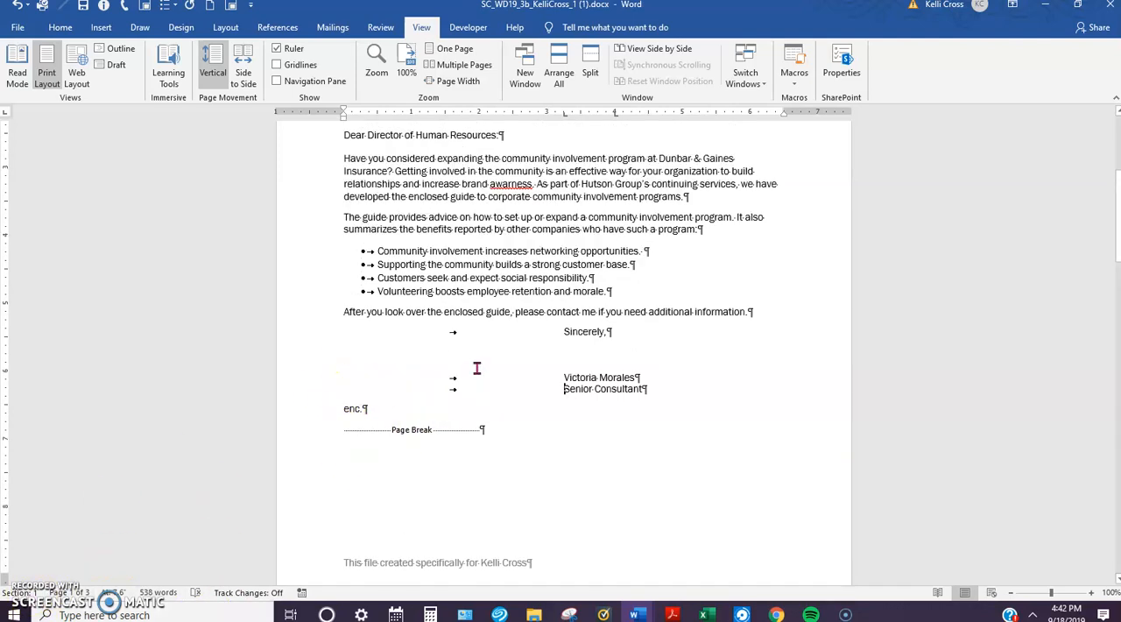
scroll(480, 368, up, 3)
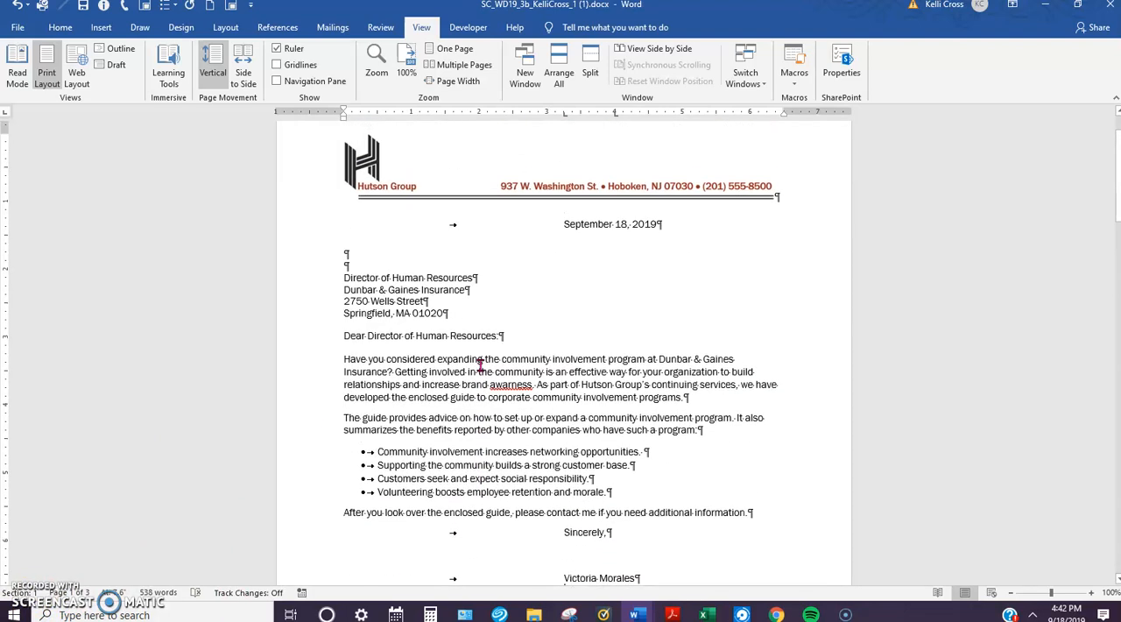
scroll(480, 366, up, 1)
click(488, 359)
scroll(488, 359, down, 1)
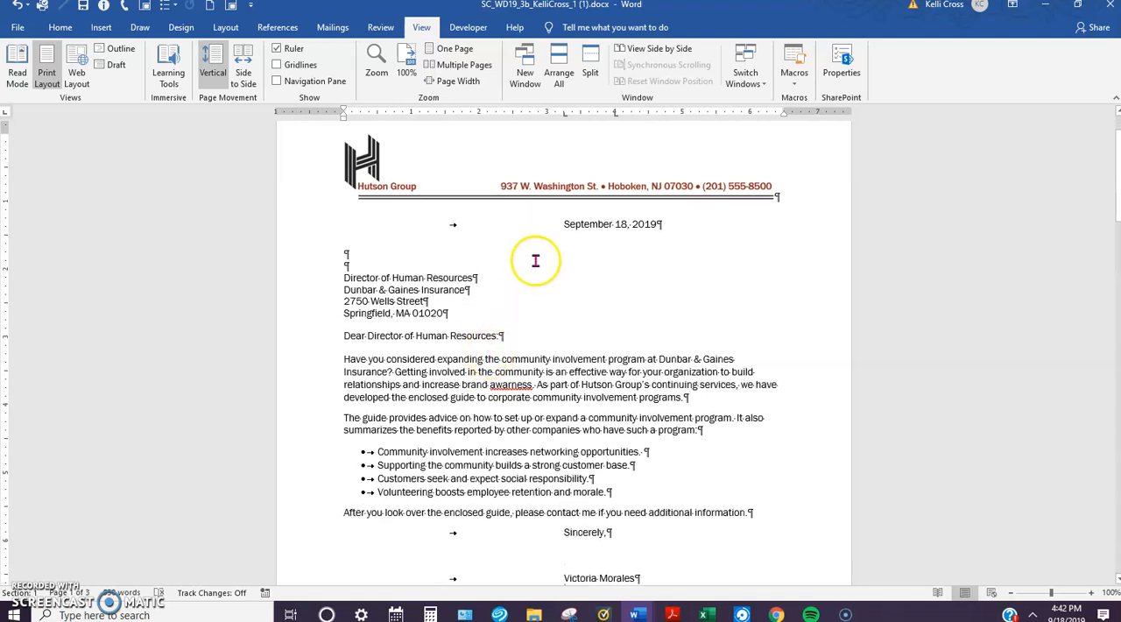
click(564, 224)
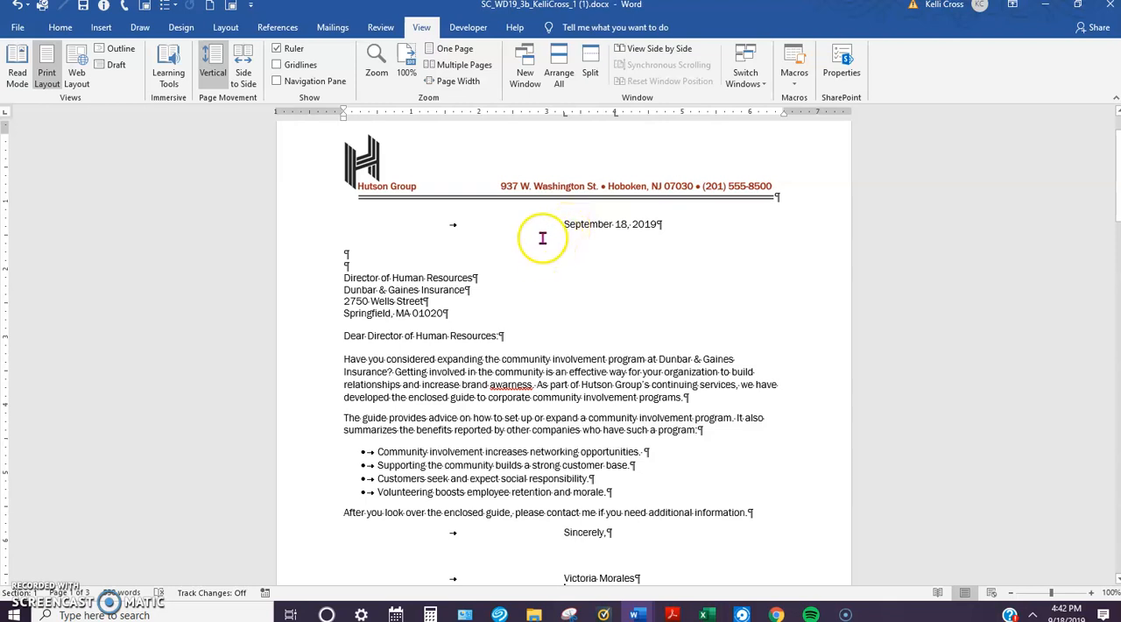
scroll(542, 237, down, 5)
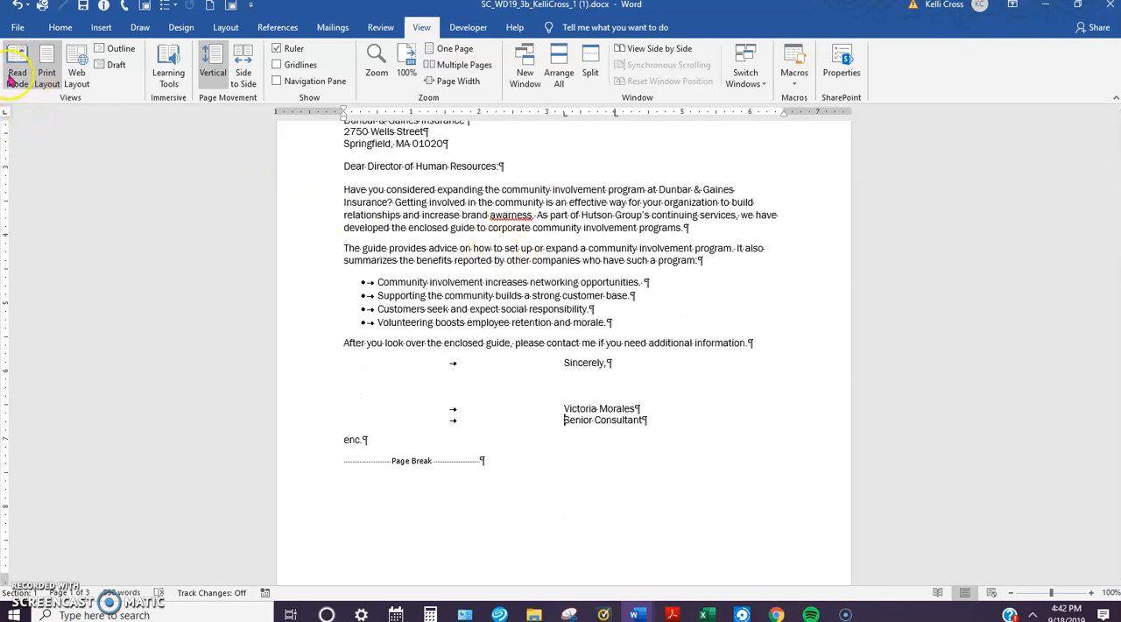
Step: Preview the letter as it would print and check how its text is placed on the page
click(18, 27)
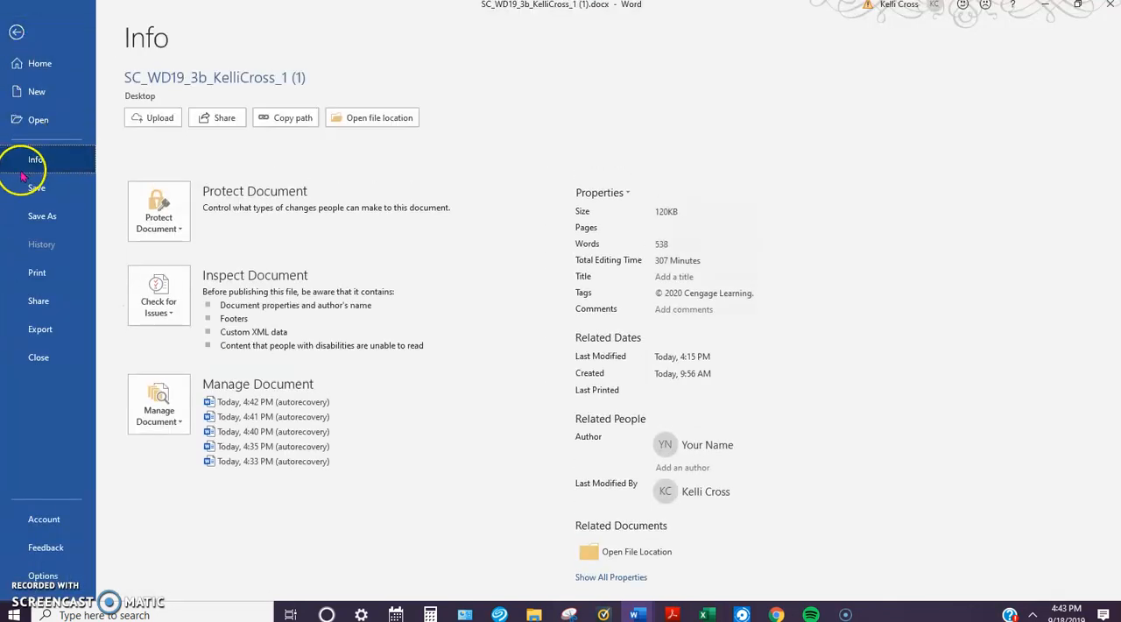
click(36, 271)
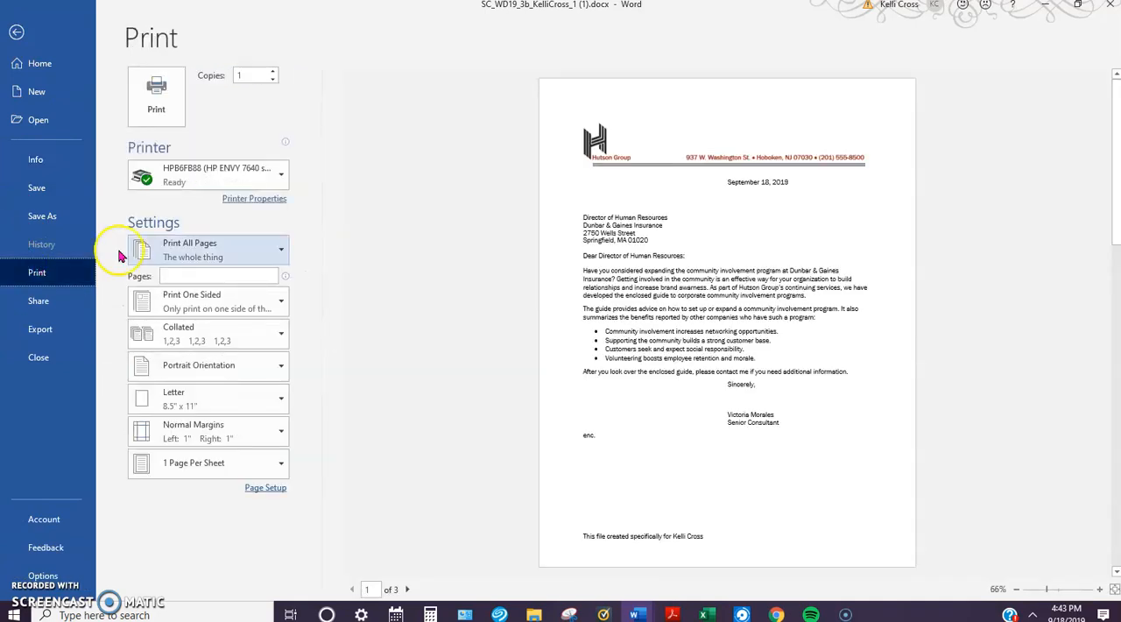
scroll(787, 326, down, 1)
scroll(787, 325, up, 1)
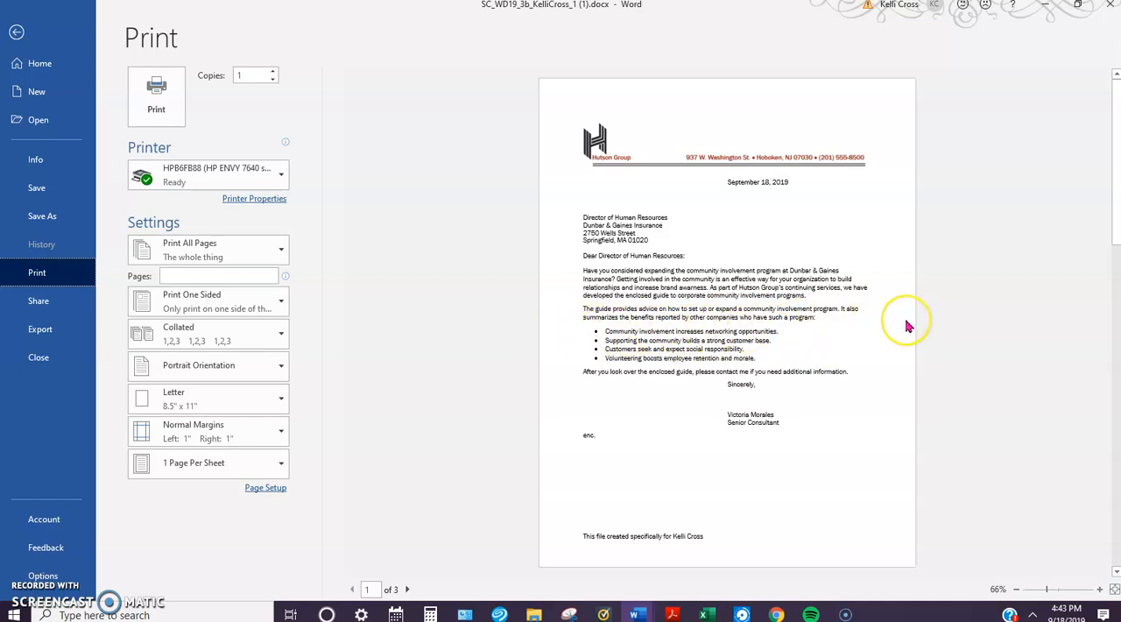
click(16, 32)
Step: Delete the second body paragraph, starting "The guide provides advice", together with the four-item bulleted list below it
scroll(569, 368, up, 2)
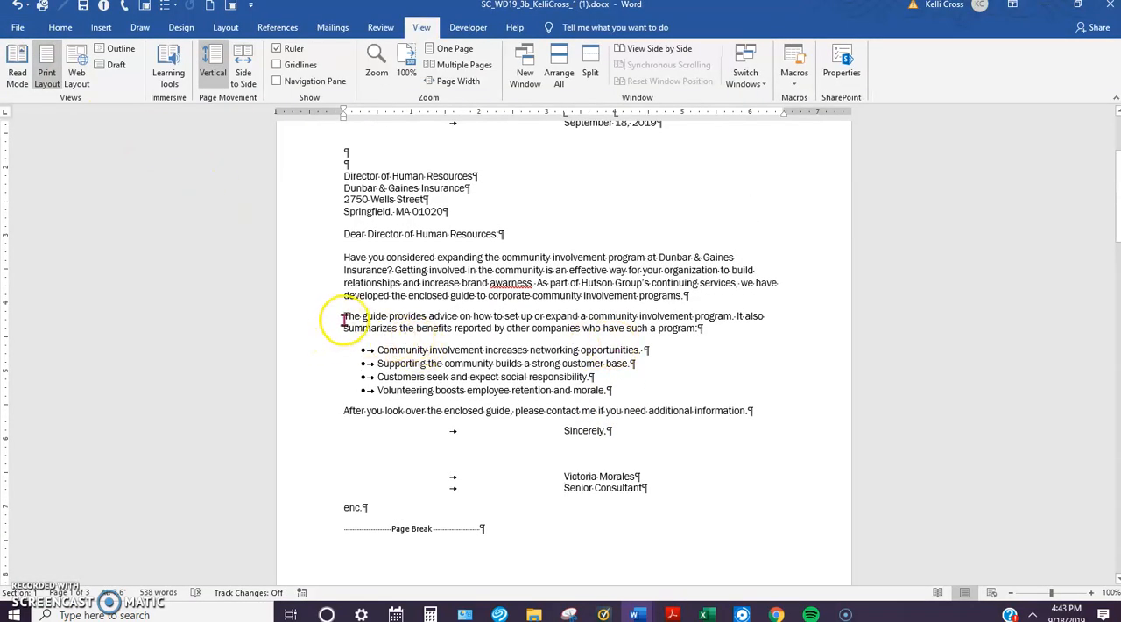
drag(344, 316, 626, 386)
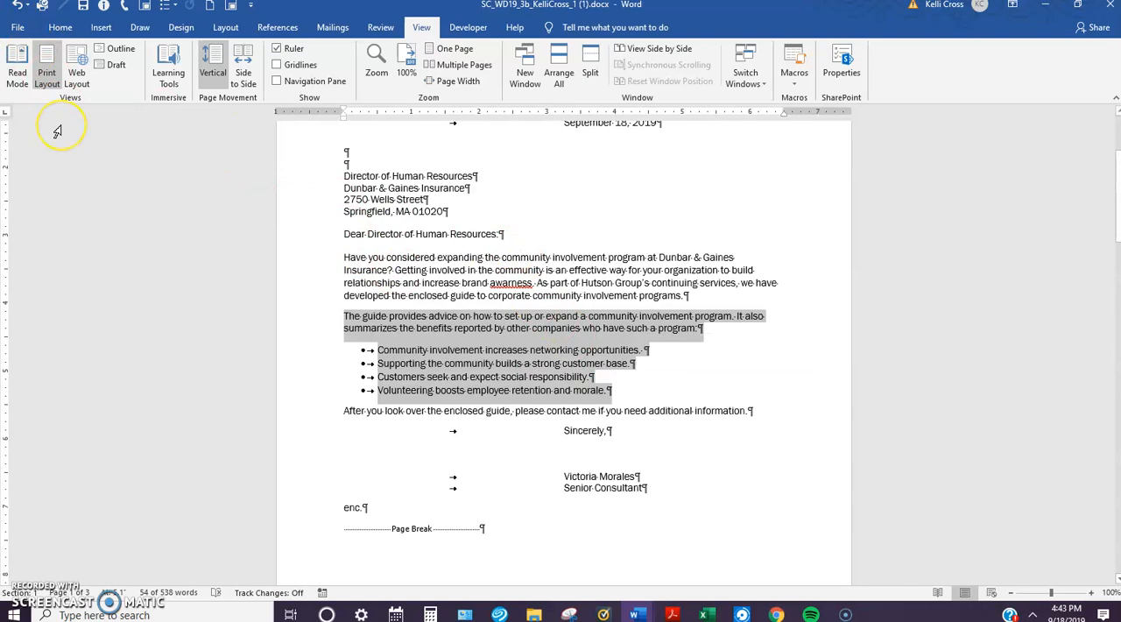
key(Delete)
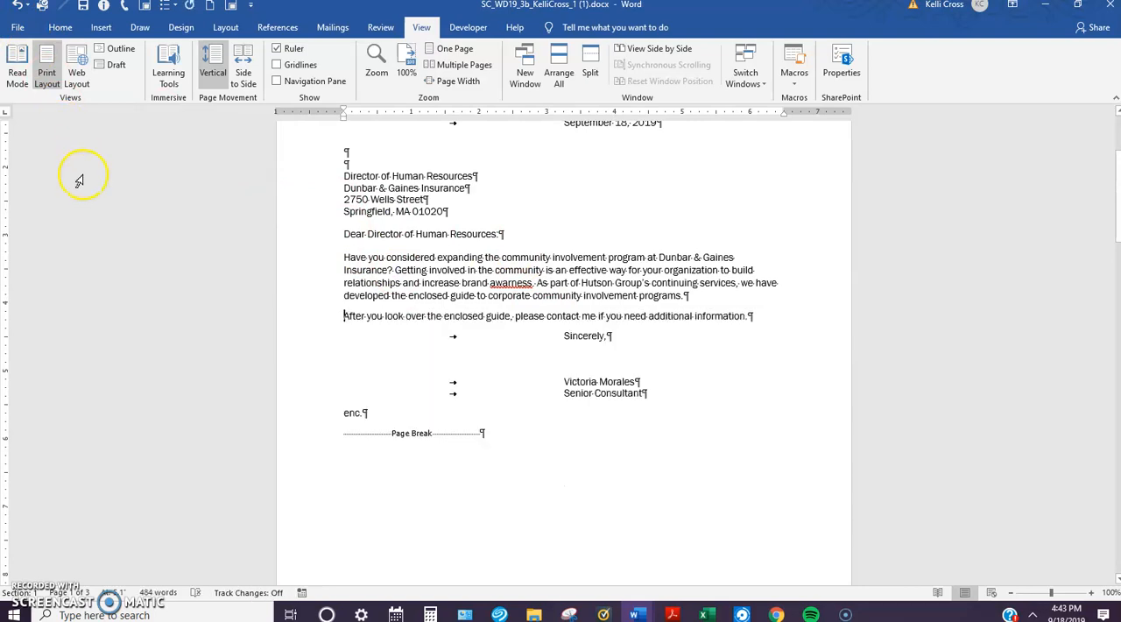
Step: Preview the shortened letter as it would print and check the empty space below its text
click(18, 27)
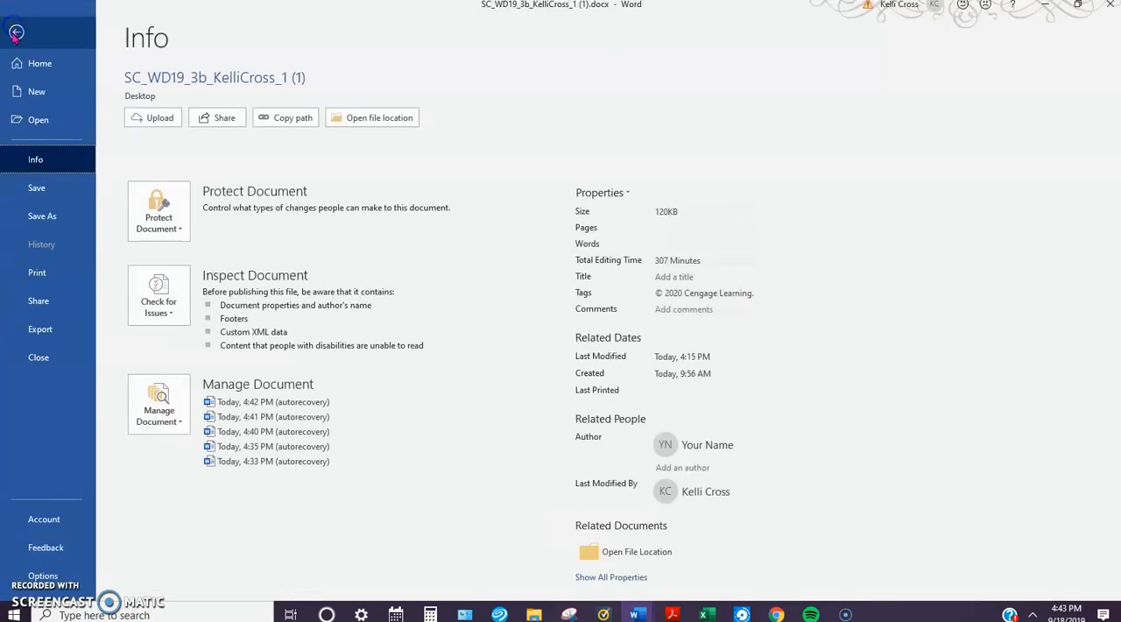
click(32, 271)
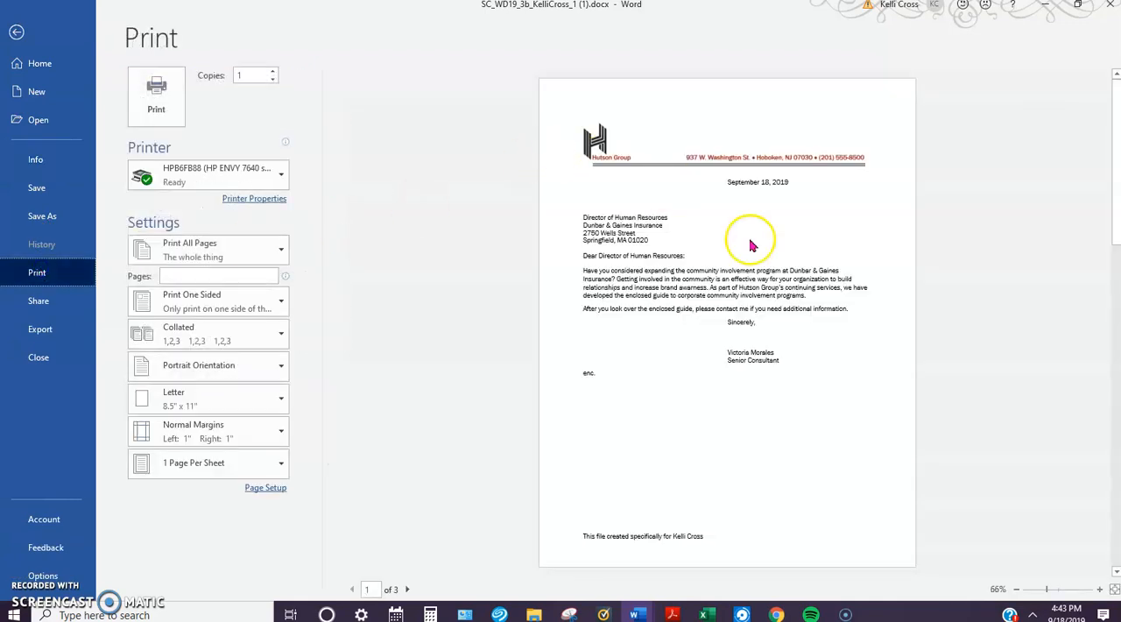
scroll(762, 329, up, 1)
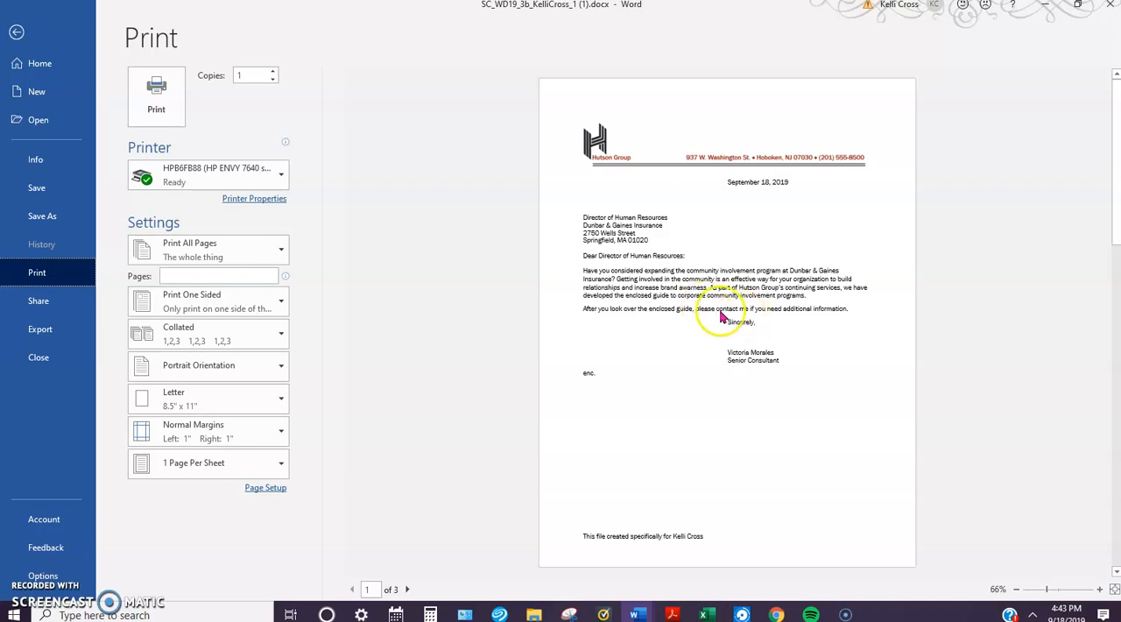
click(16, 33)
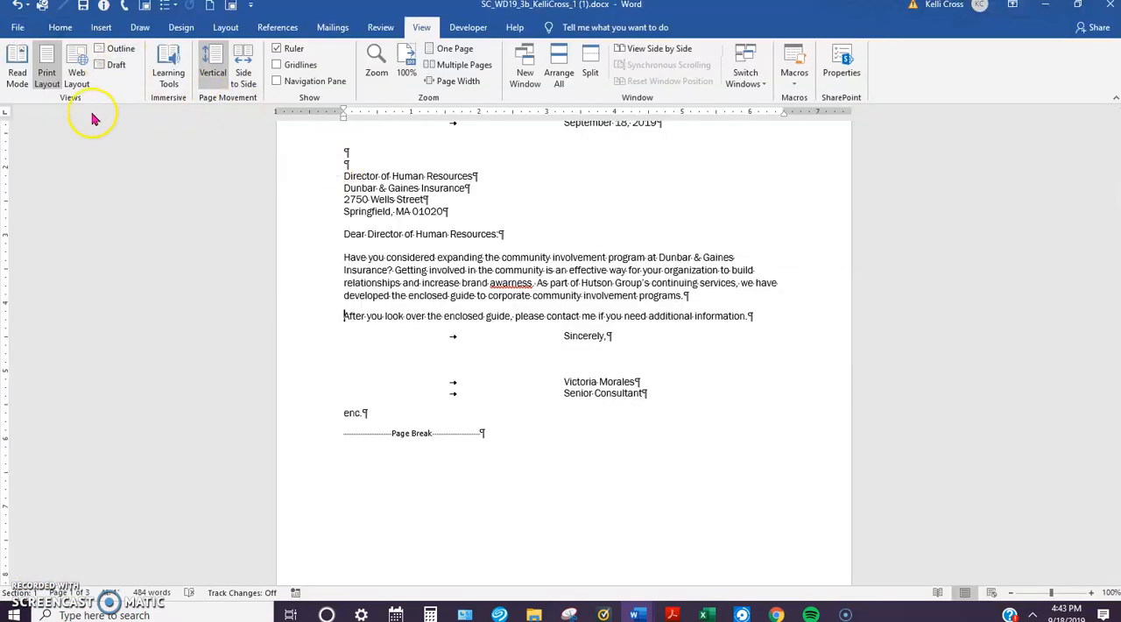
Step: Set custom left and right page margins of 1.5 inches for the whole document
click(60, 27)
click(226, 26)
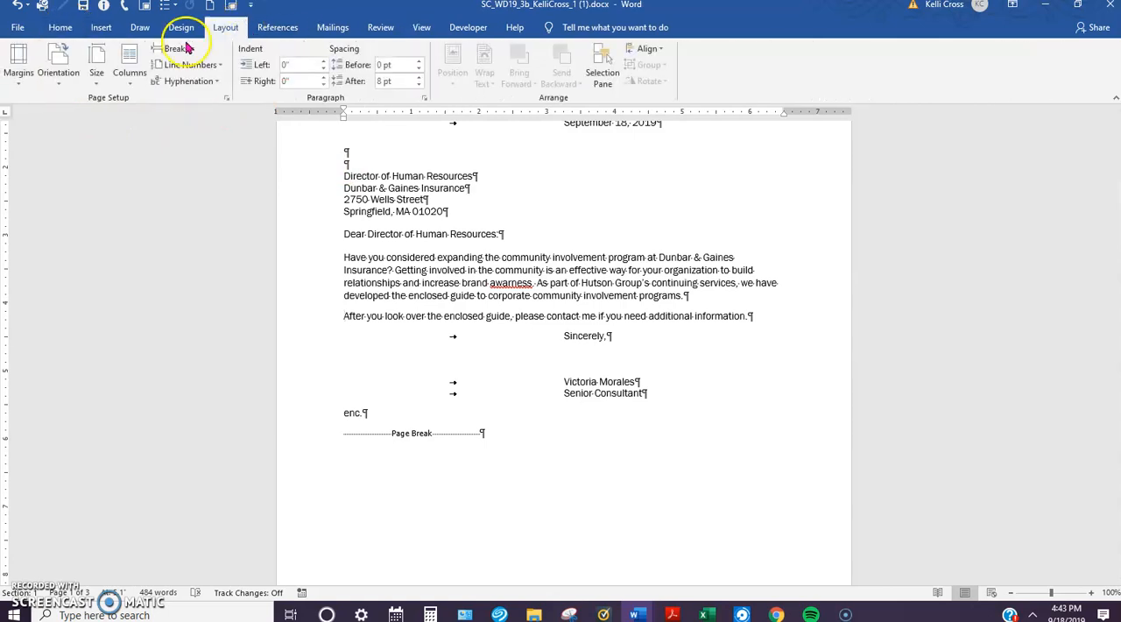
click(17, 87)
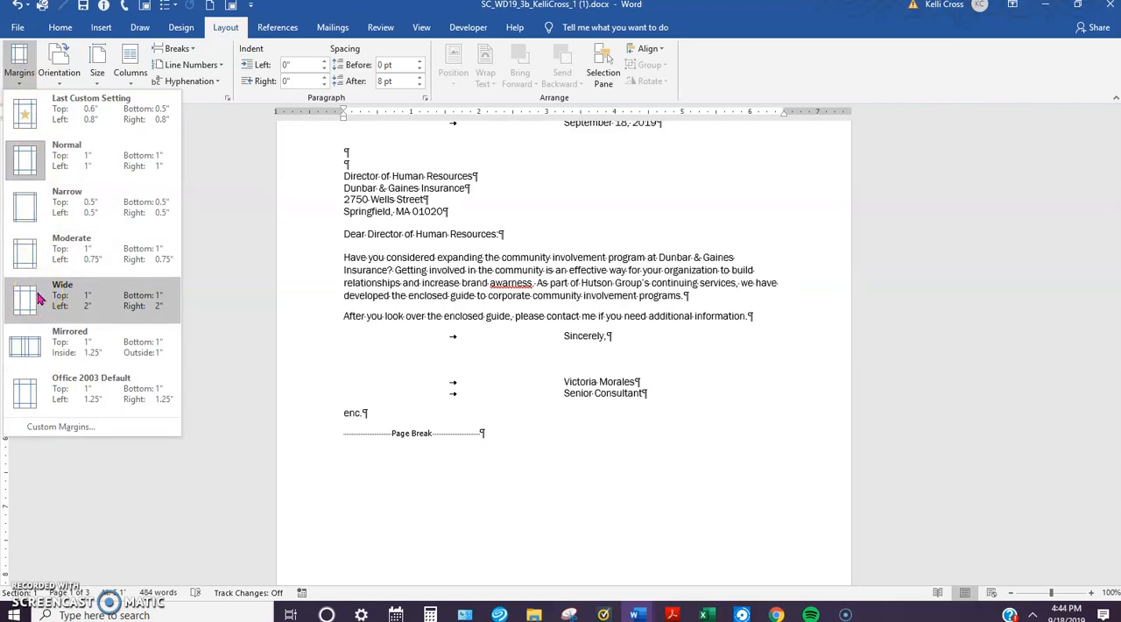
click(79, 428)
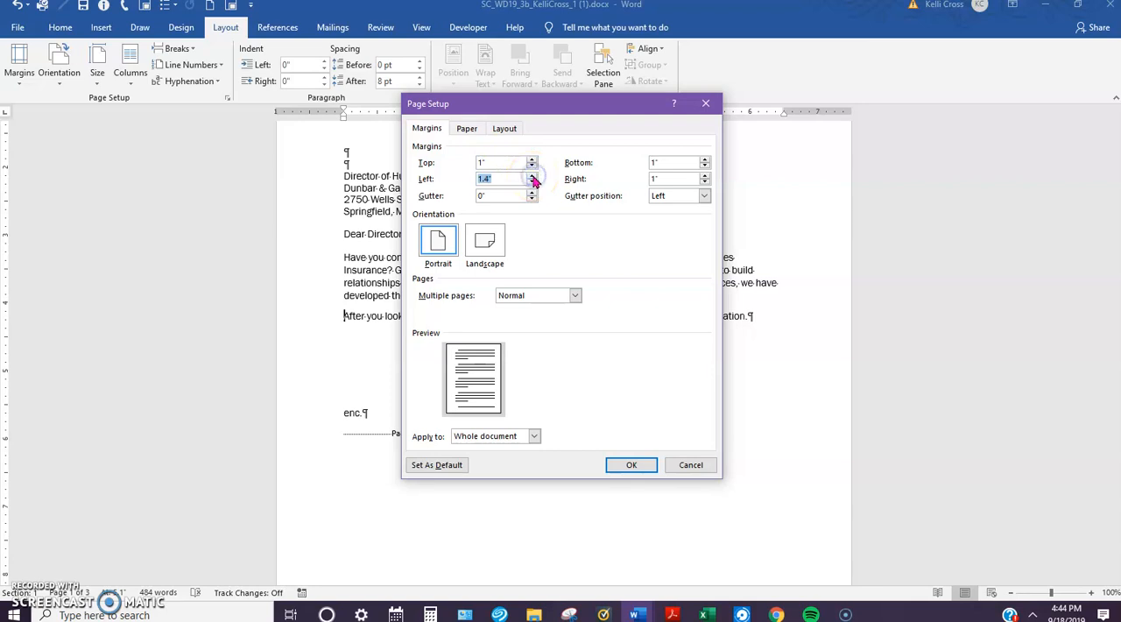
click(706, 174)
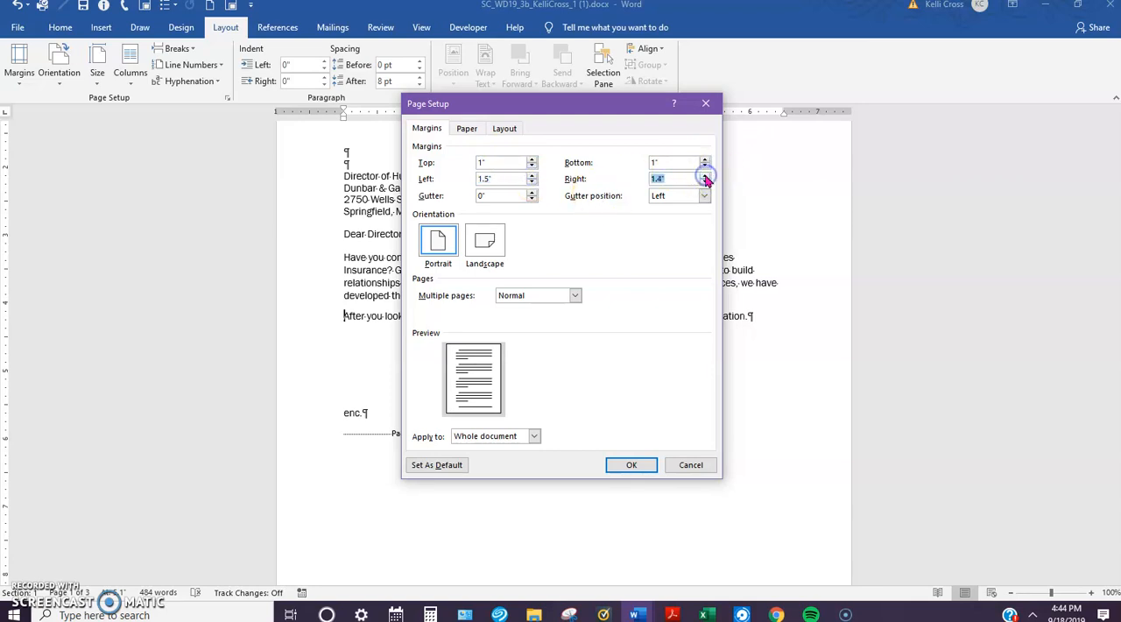
click(630, 465)
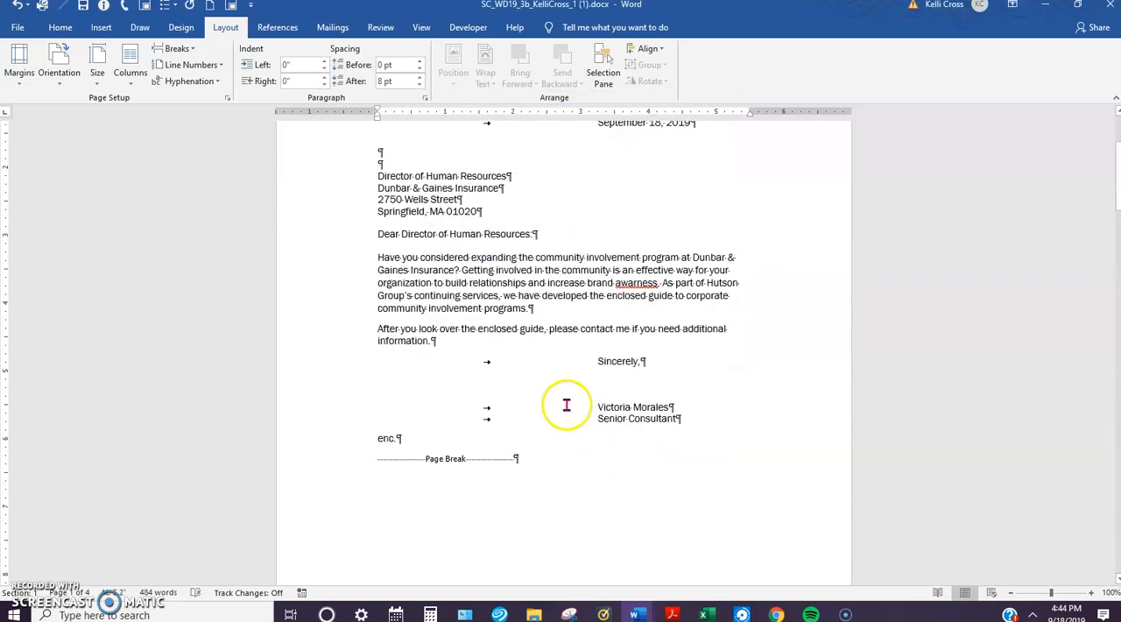
Step: Insert blank paragraph space between the letterhead and the date line to lower the letter's text
scroll(579, 346, up, 1)
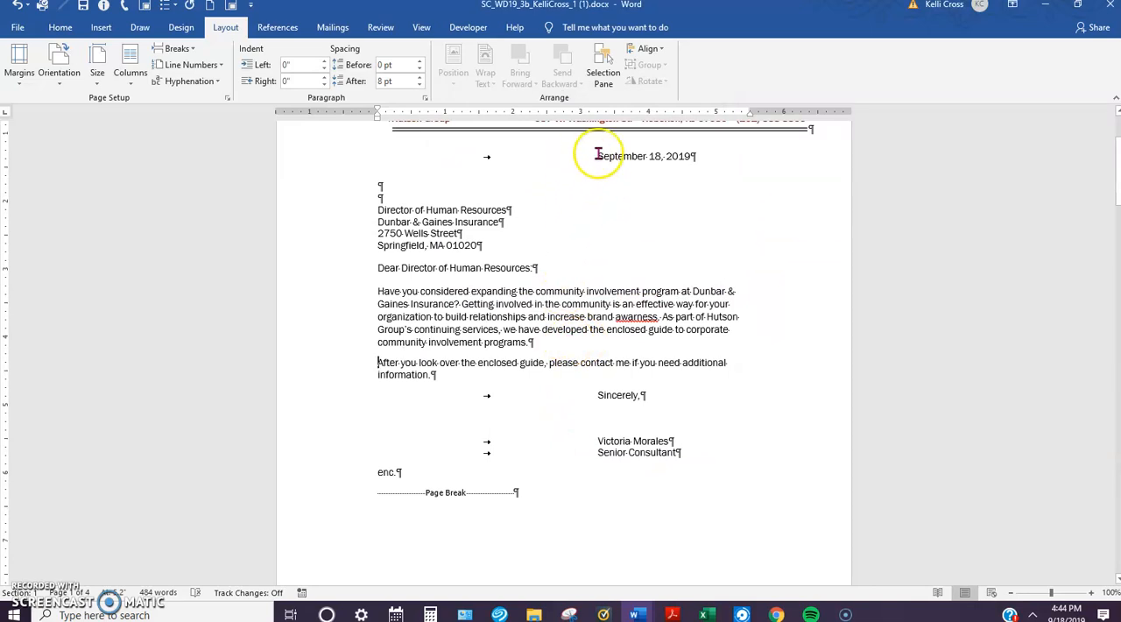
click(382, 157)
key(Return)
key(Return)
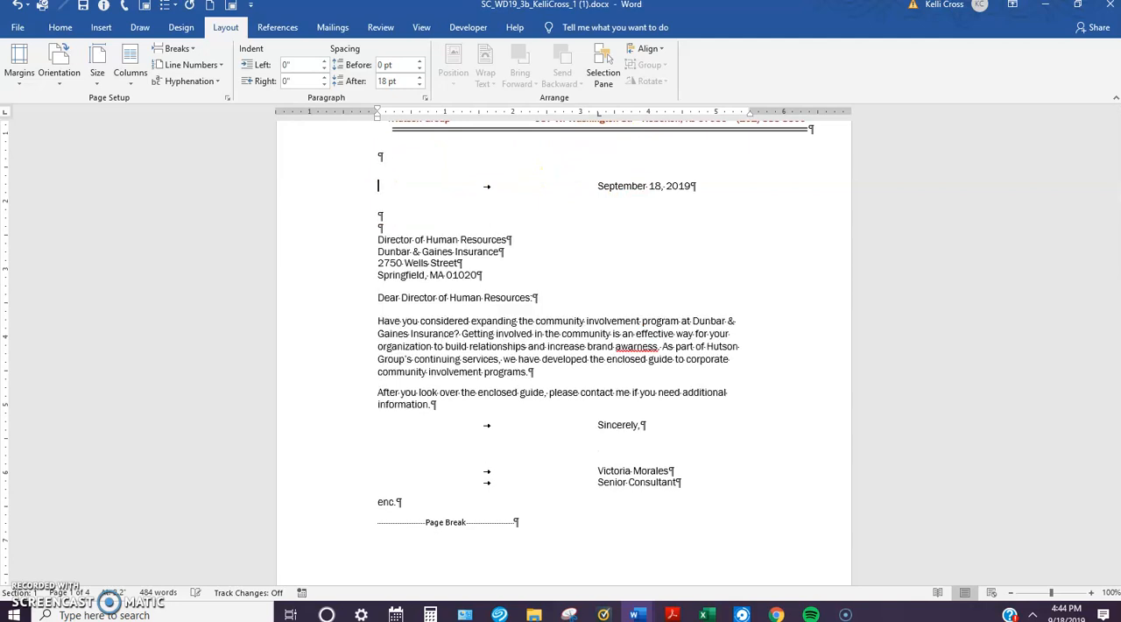
Step: Preview the letter as it would print to check how its text is balanced on the page
scroll(403, 160, down, 2)
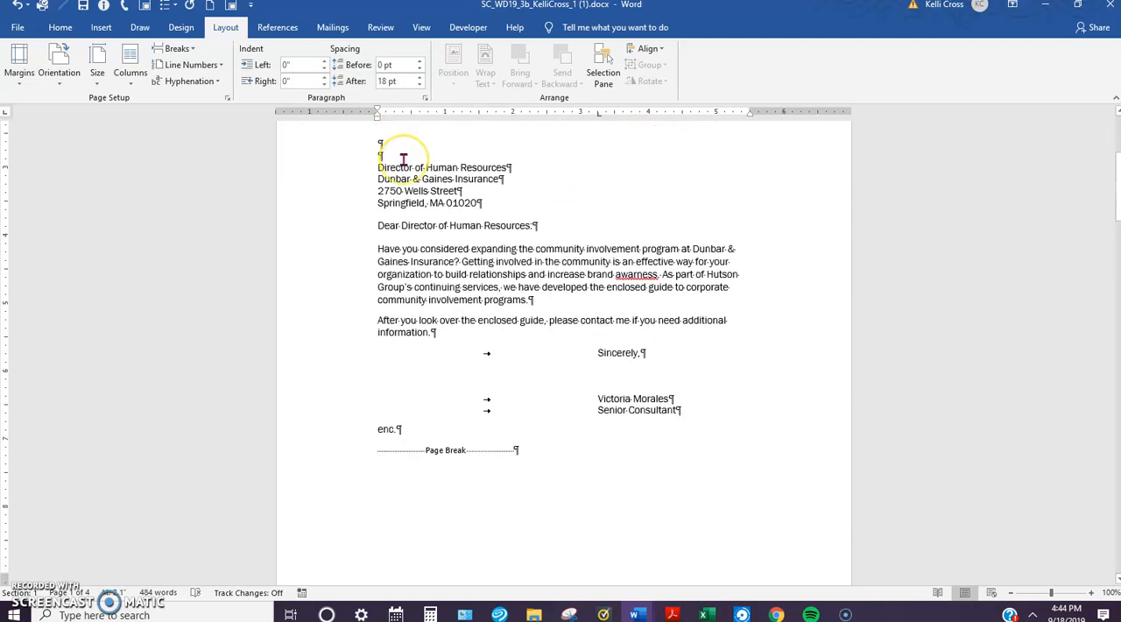
click(18, 27)
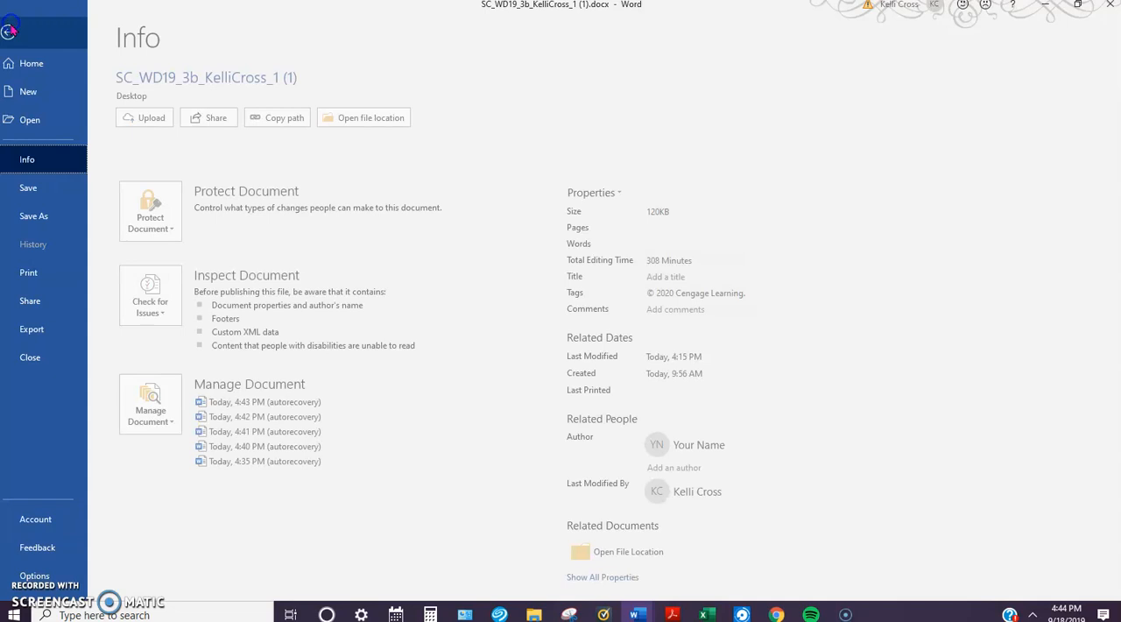
click(24, 274)
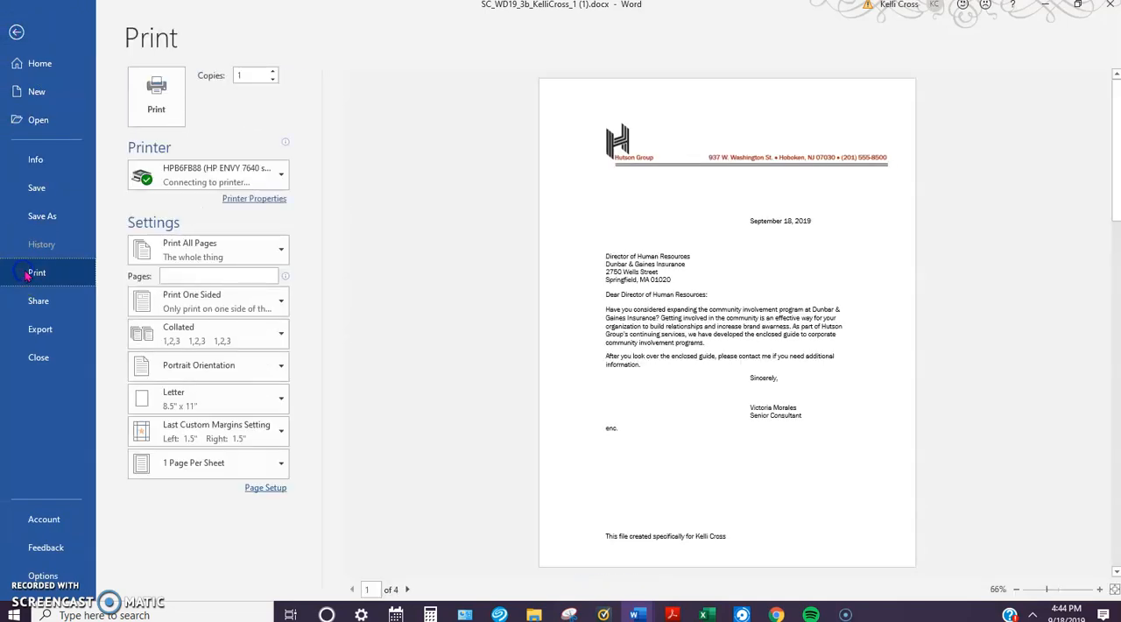
click(136, 149)
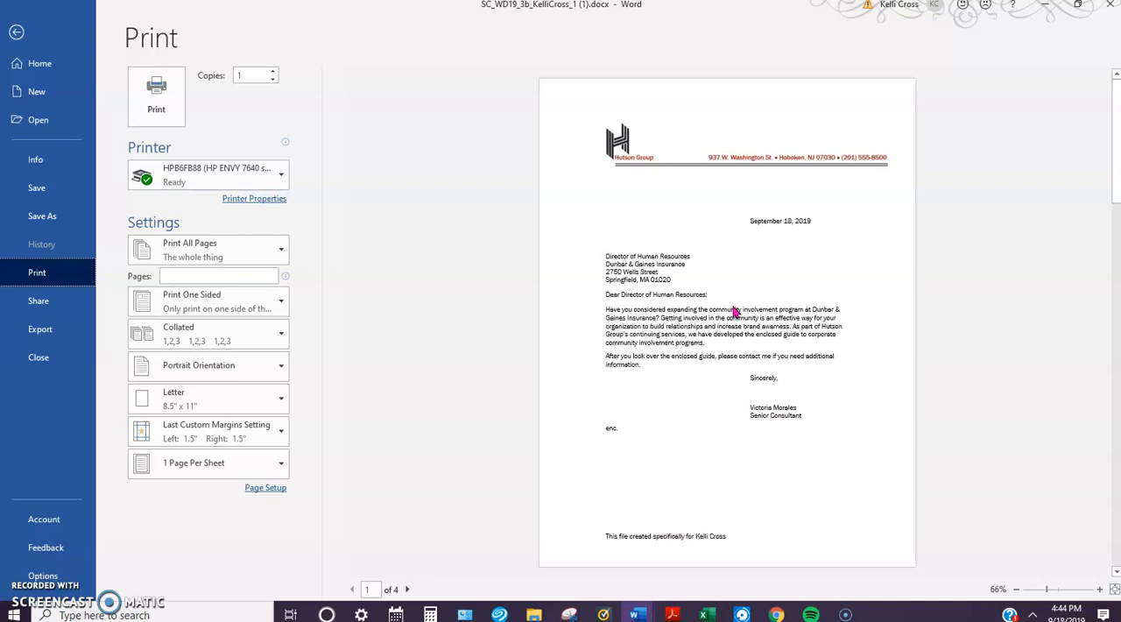
click(17, 32)
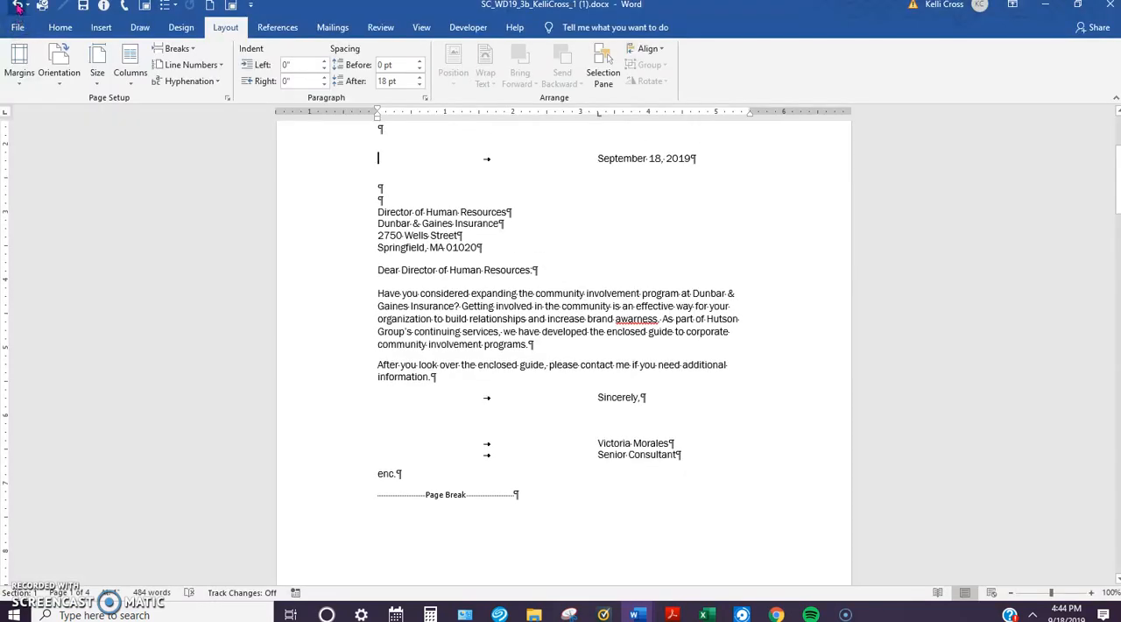
Step: Undo the added spacing above the date, the 1.5-inch margins and the deletion of the second body paragraph and bulleted list
click(16, 5)
click(17, 5)
click(17, 5)
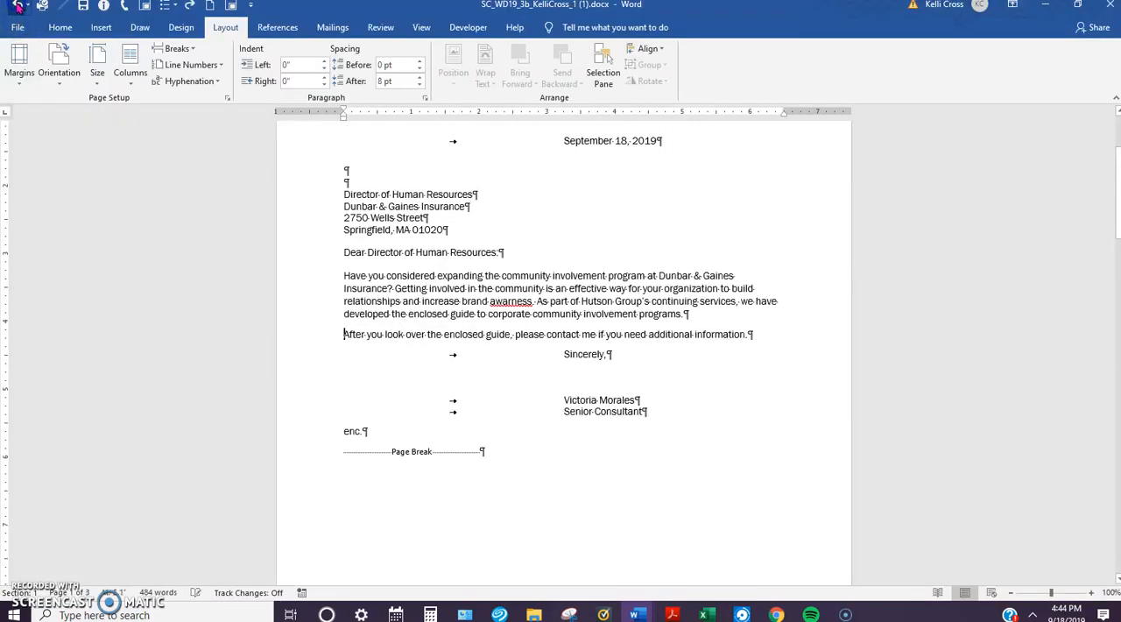
click(17, 6)
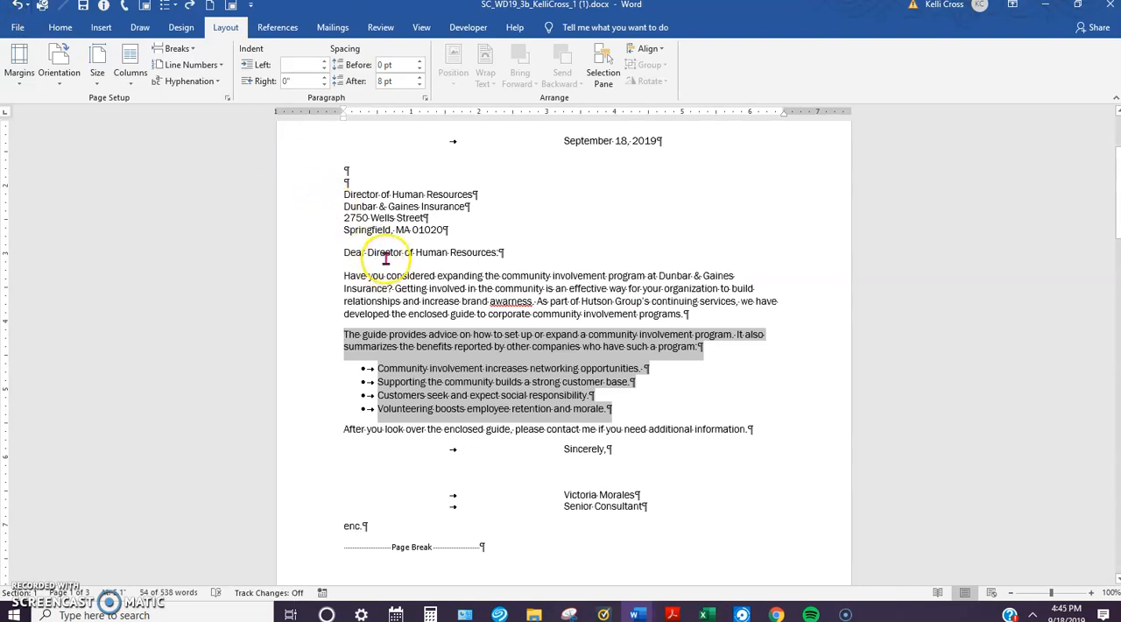
scroll(397, 279, down, 1)
scroll(397, 280, up, 3)
scroll(411, 294, down, 3)
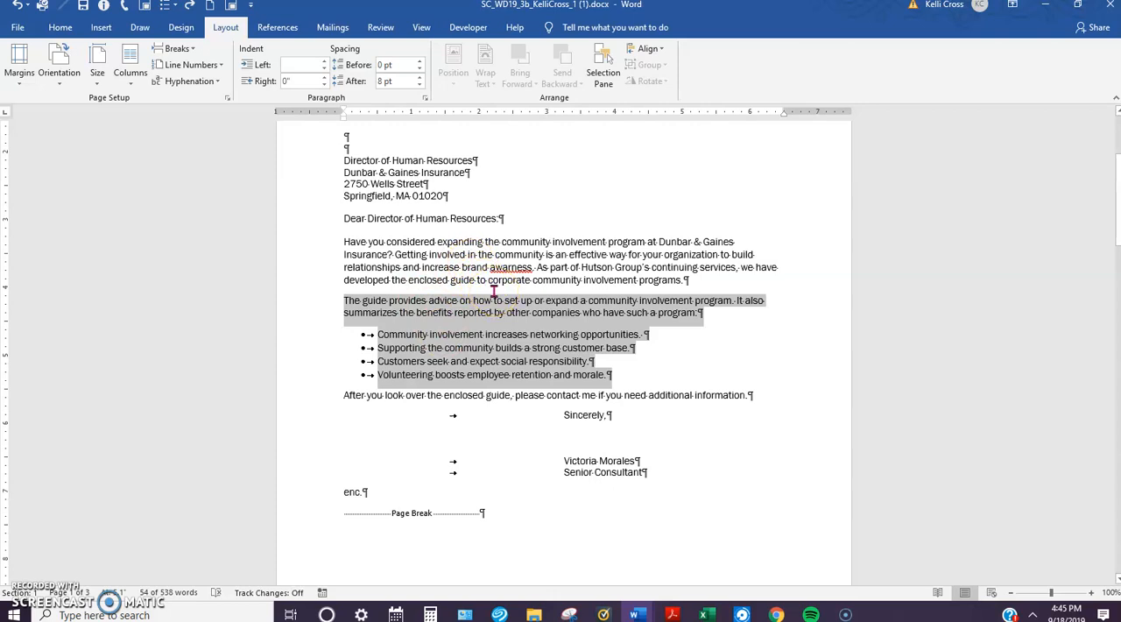
Step: Rotate the Hutson Group logo in the guide's heading on page 2 right by 90°
scroll(493, 292, down, 3)
scroll(493, 292, down, 9)
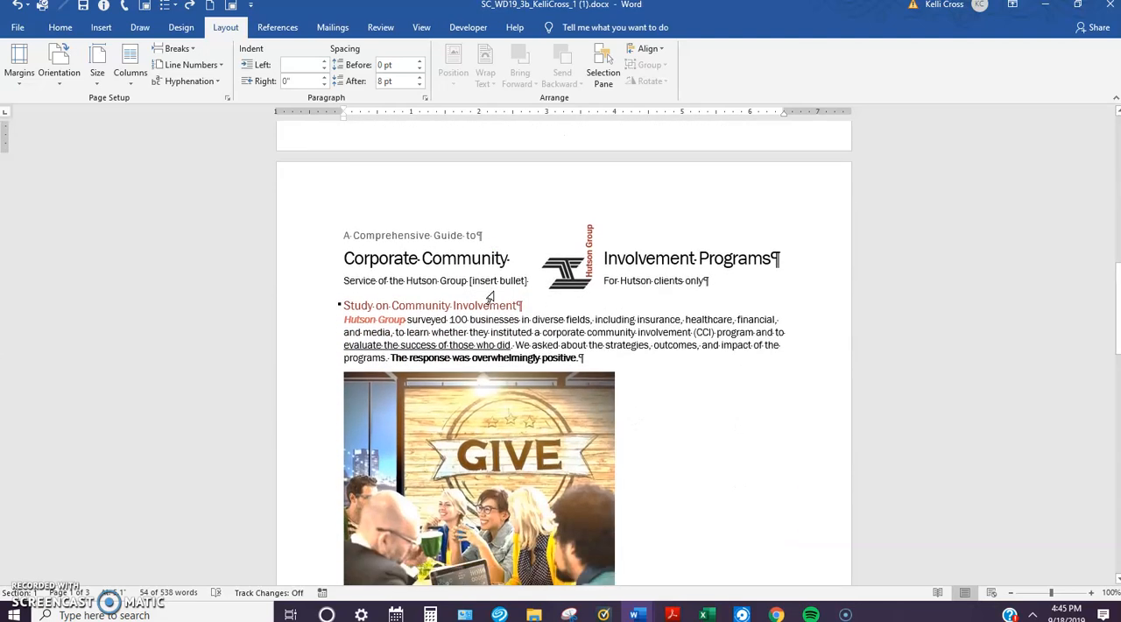
scroll(491, 298, down, 2)
click(583, 201)
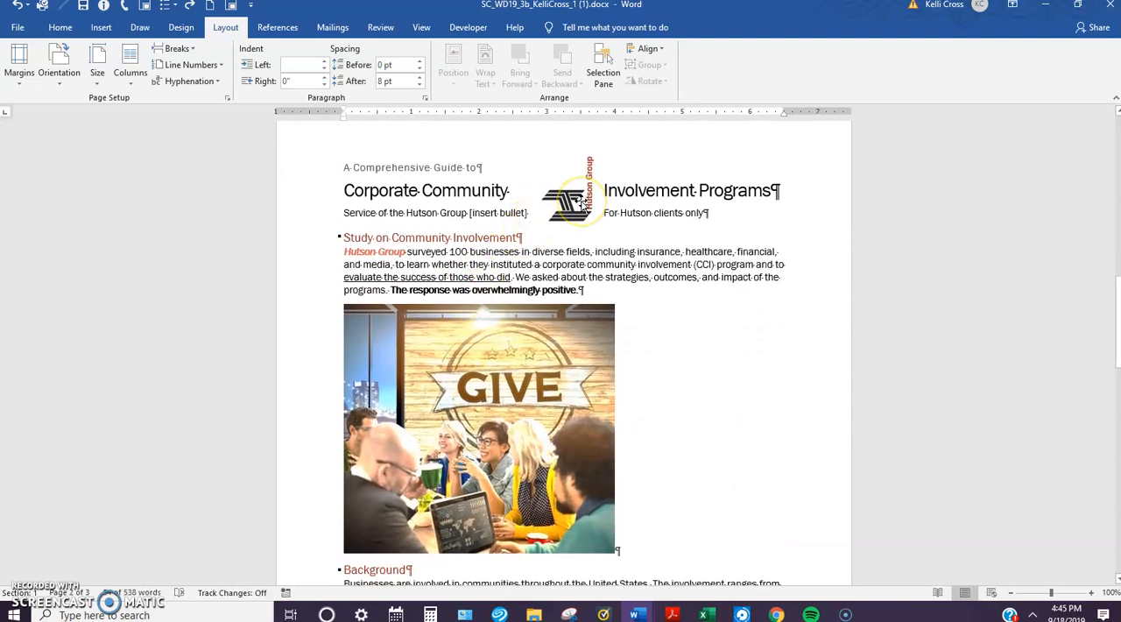
click(567, 203)
click(574, 204)
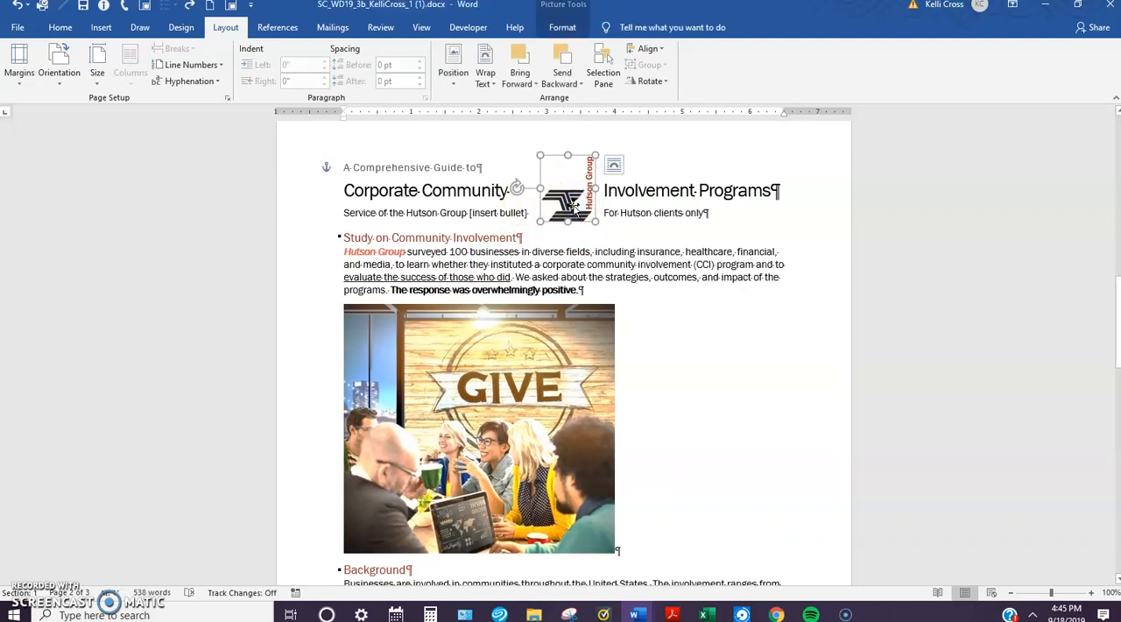
click(562, 28)
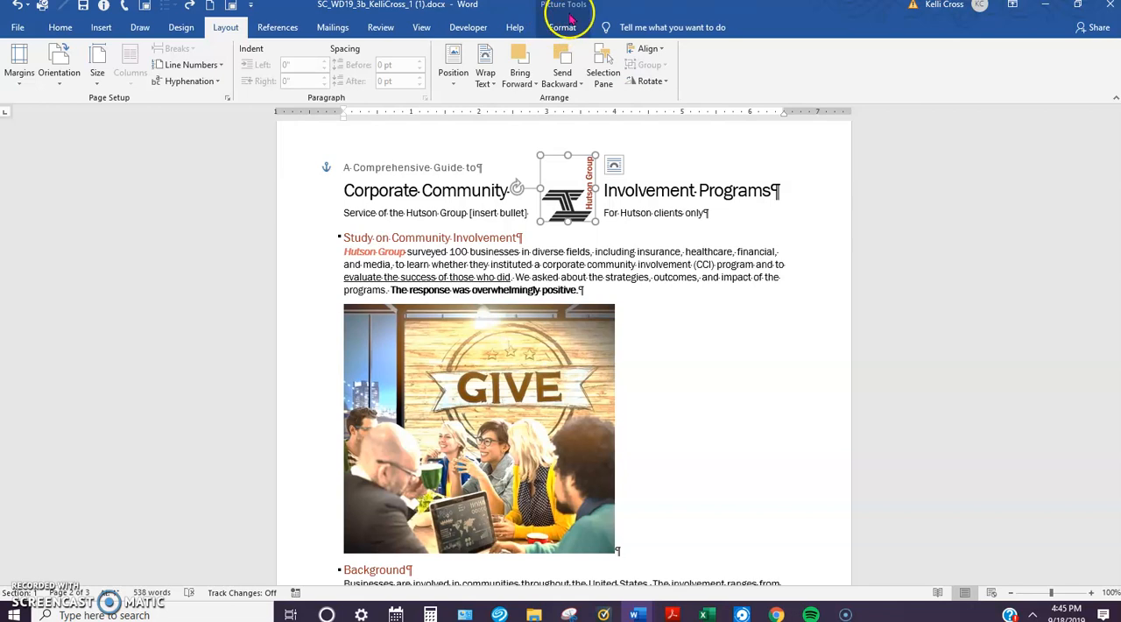
click(568, 25)
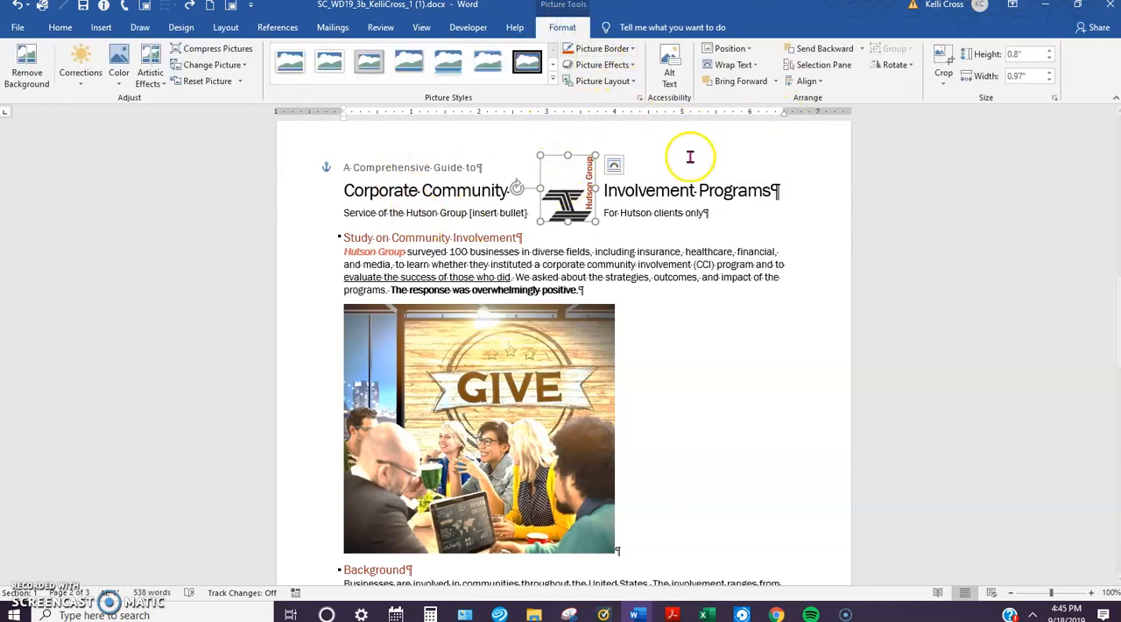
click(912, 66)
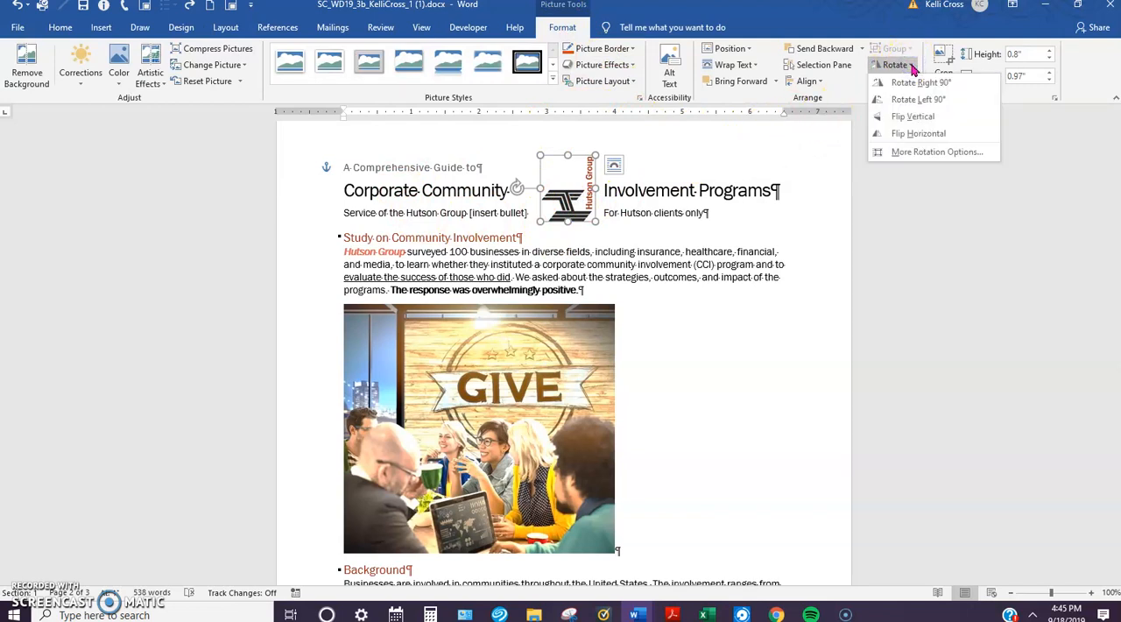
click(920, 84)
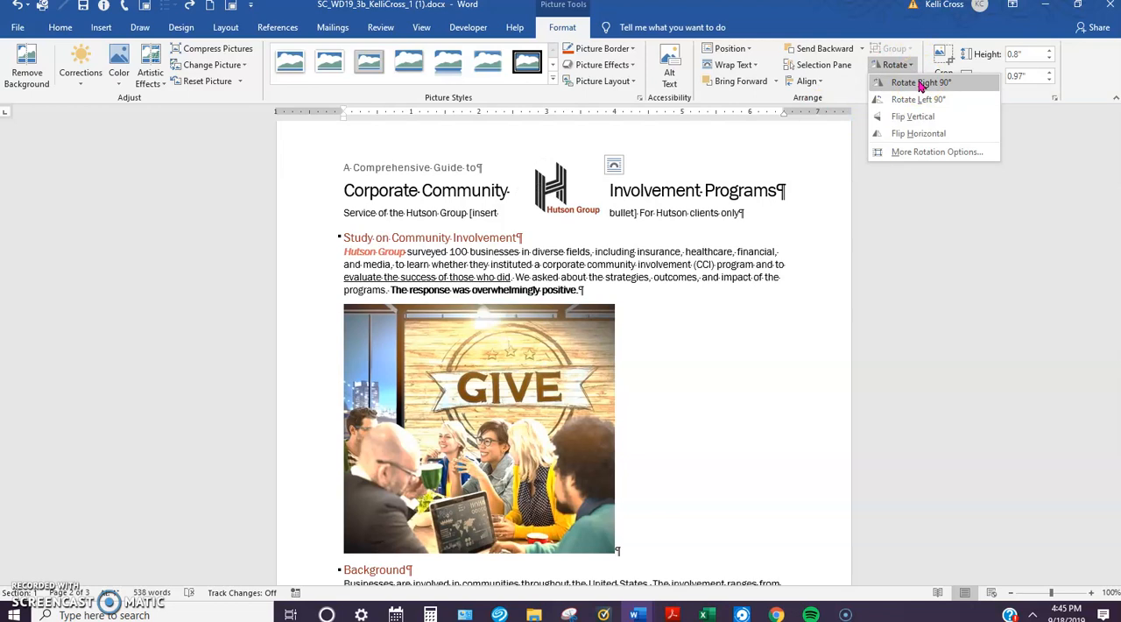
click(919, 83)
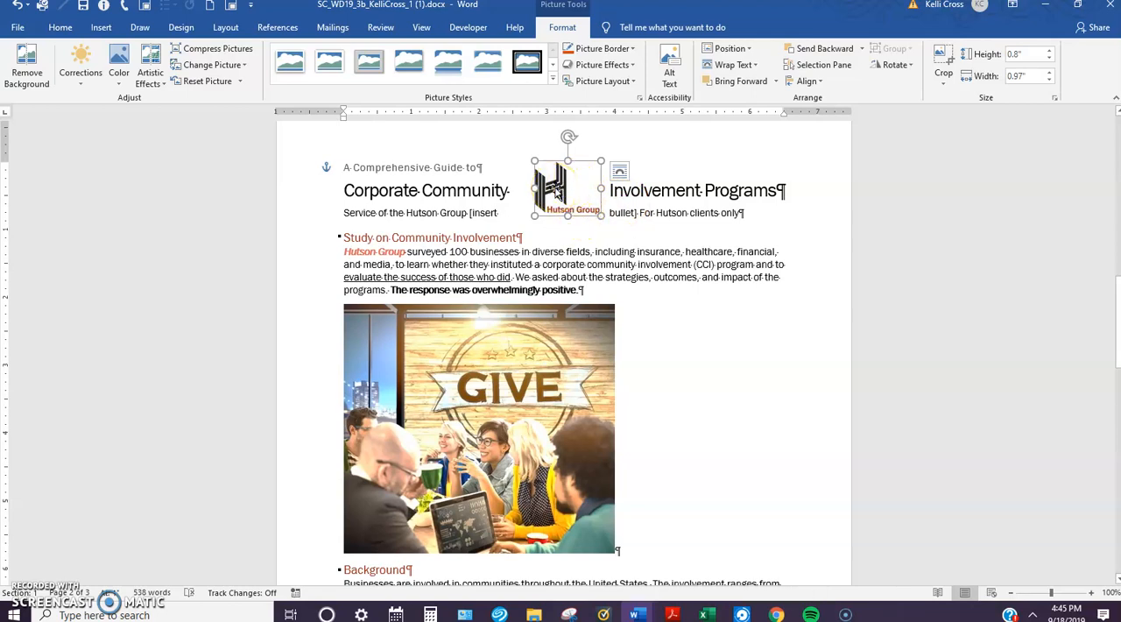
Step: Set the logo's text wrapping to Square and move it to the left margin, beside the three title lines of the guide
drag(561, 187, 509, 203)
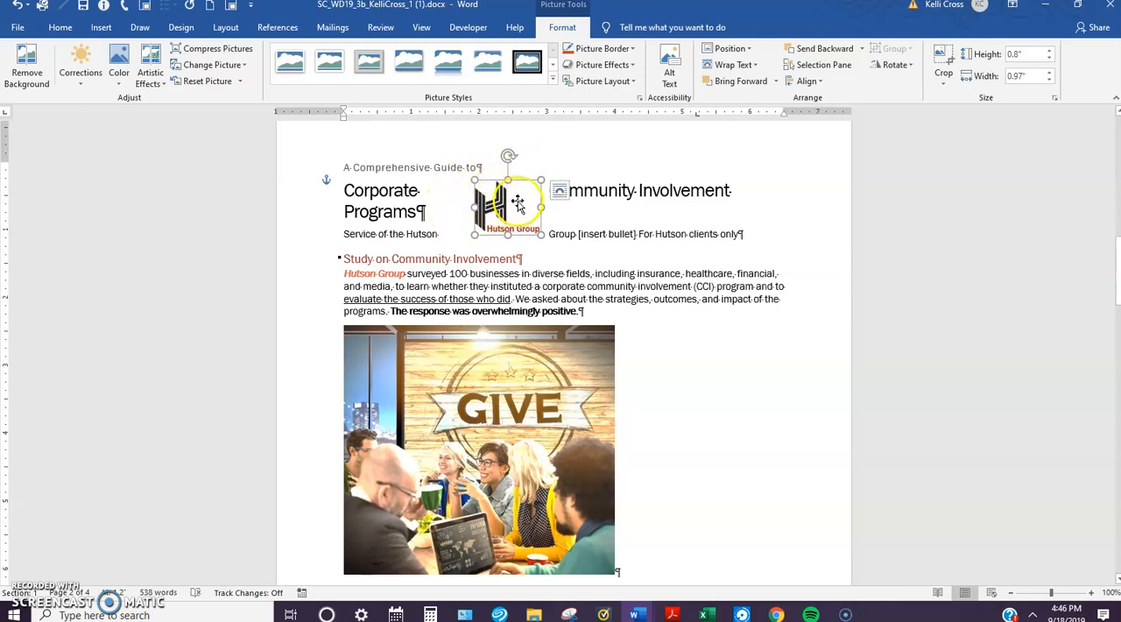
click(558, 193)
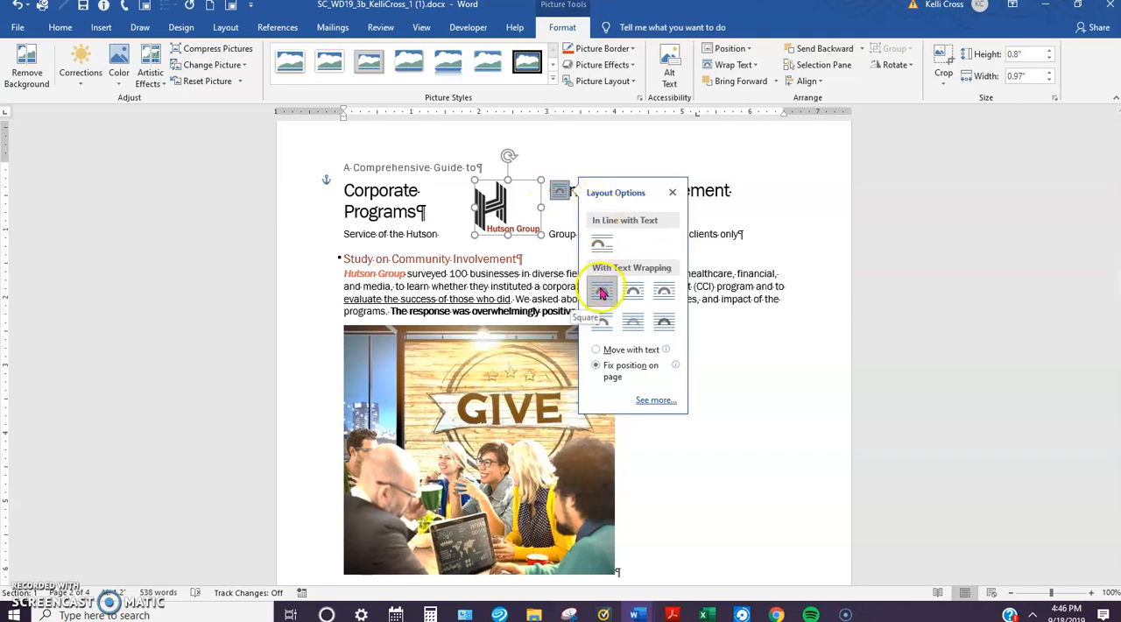
click(601, 292)
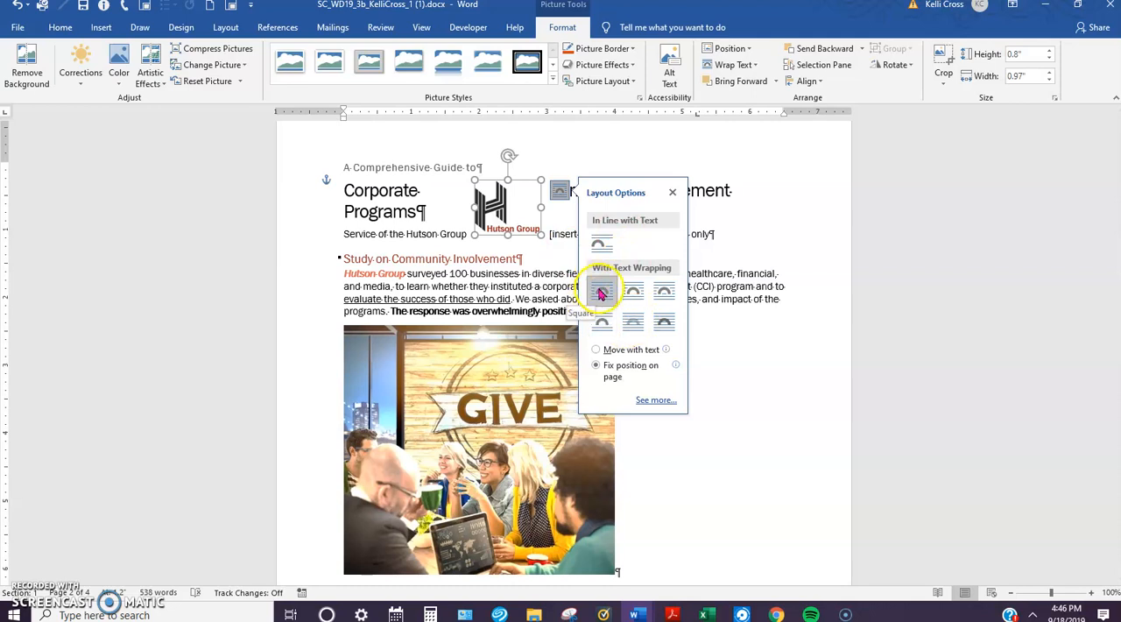
click(703, 375)
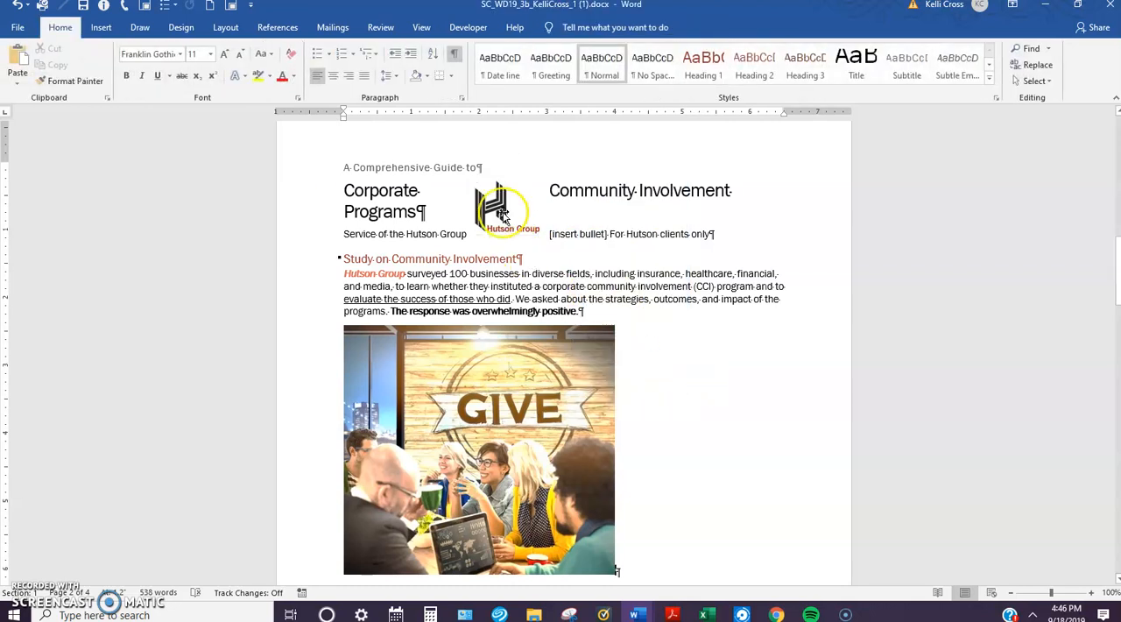
drag(502, 215, 362, 219)
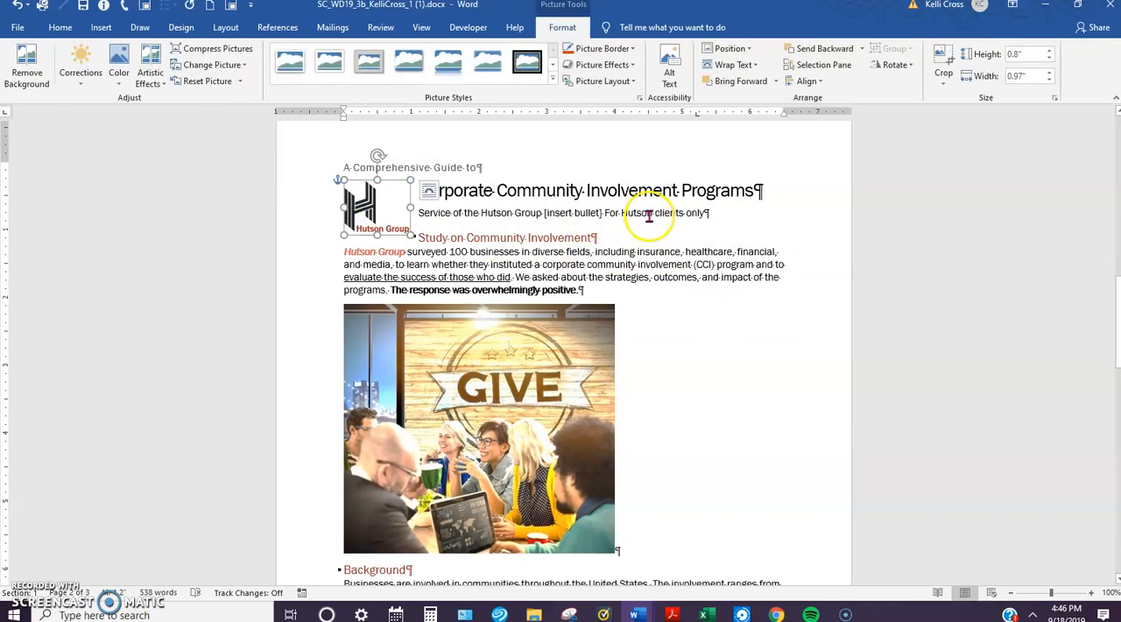
drag(372, 204, 376, 182)
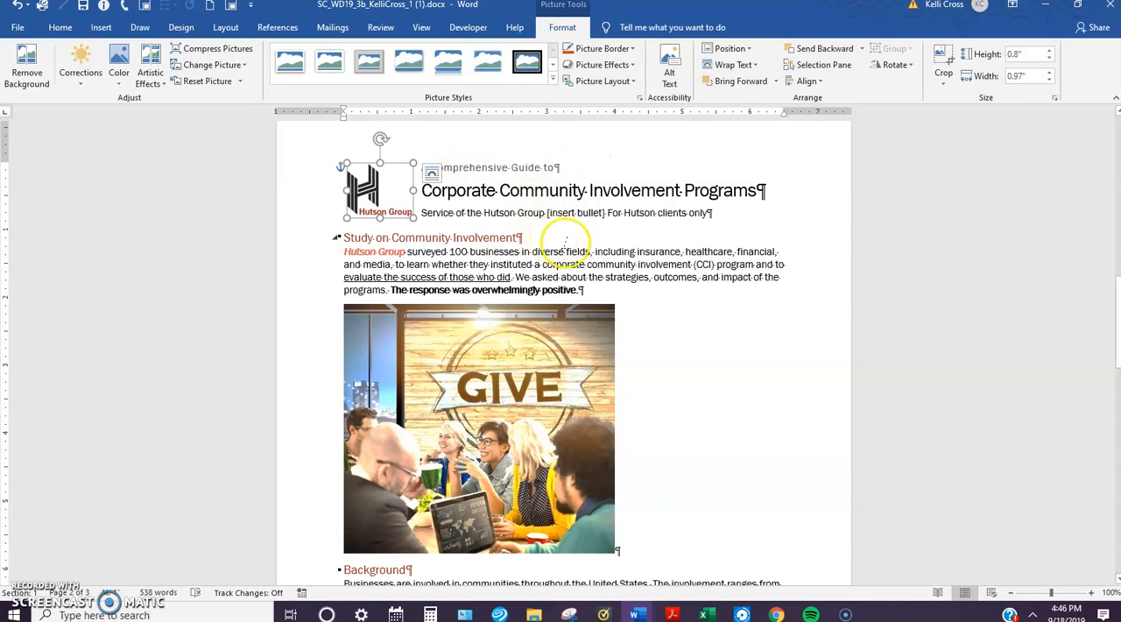